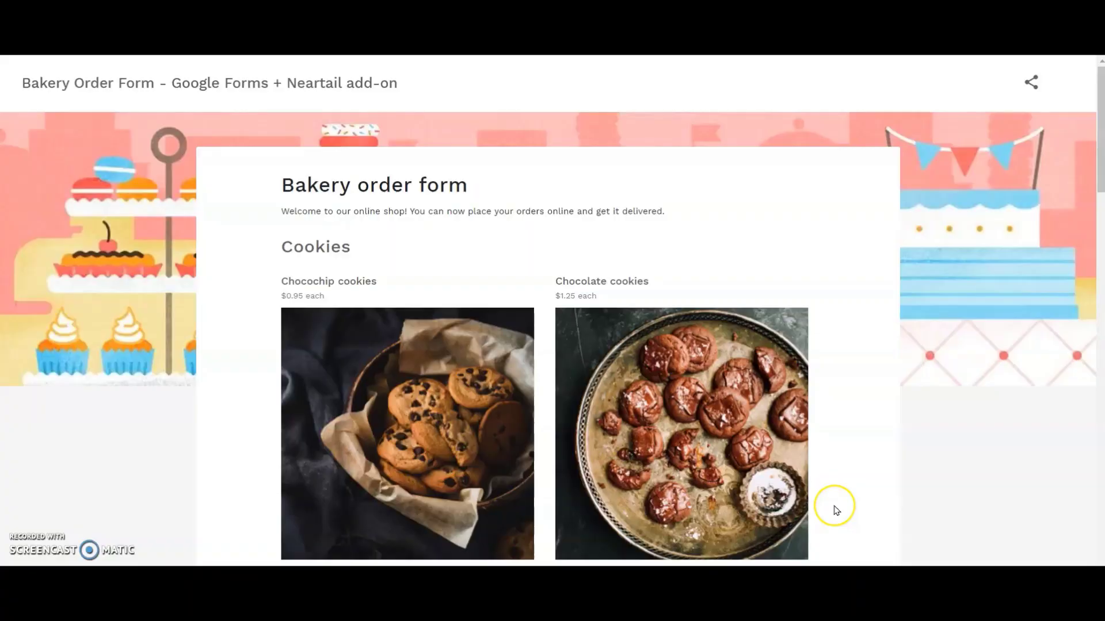
On the demo order form, choose 2 Apple & caramel crumble cupcakes and 3 Mint cupcakes
{"action": "scroll", "coordinate": [836, 510], "scroll_direction": "down", "scroll_amount": 6}
{"action": "scroll", "coordinate": [836, 510], "scroll_direction": "down", "scroll_amount": 6}
{"action": "scroll", "coordinate": [836, 510], "scroll_direction": "down", "scroll_amount": 2}
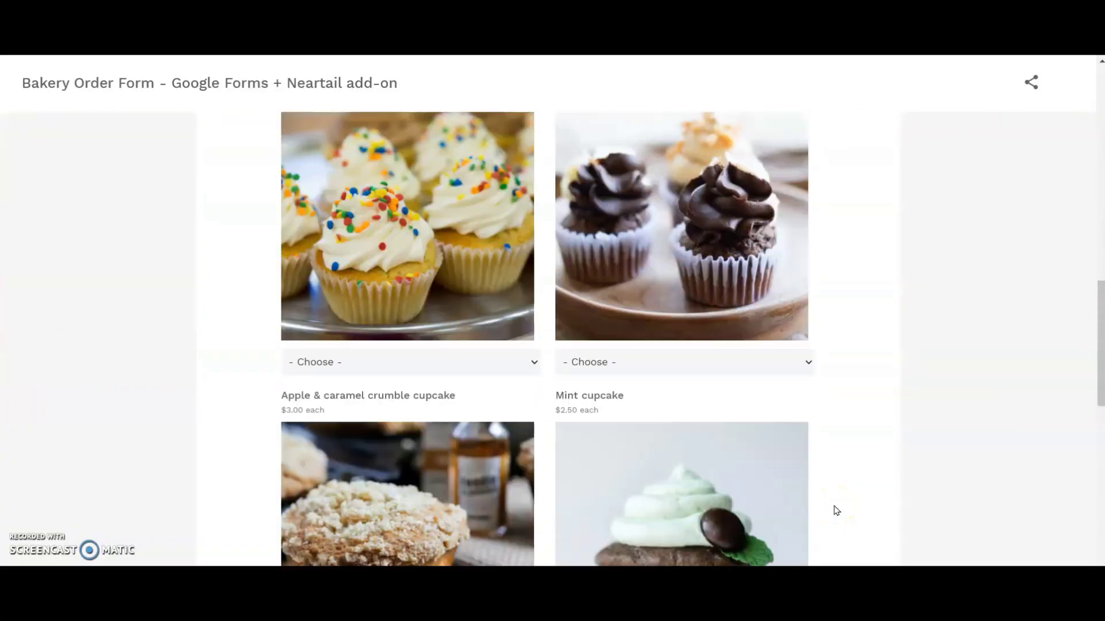
{"action": "scroll", "coordinate": [836, 511], "scroll_direction": "down", "scroll_amount": 2}
{"action": "scroll", "coordinate": [836, 511], "scroll_direction": "down", "scroll_amount": 4}
{"action": "scroll", "coordinate": [836, 510], "scroll_direction": "down", "scroll_amount": 1}
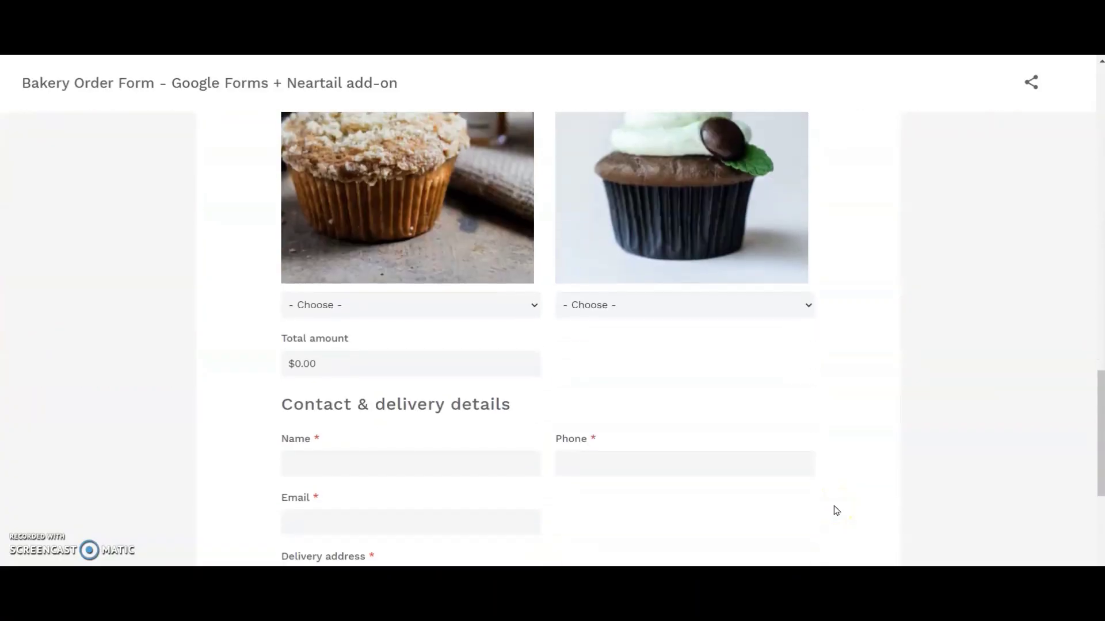
{"action": "scroll", "coordinate": [836, 511], "scroll_direction": "down", "scroll_amount": 2}
{"action": "left_click", "coordinate": [530, 204]}
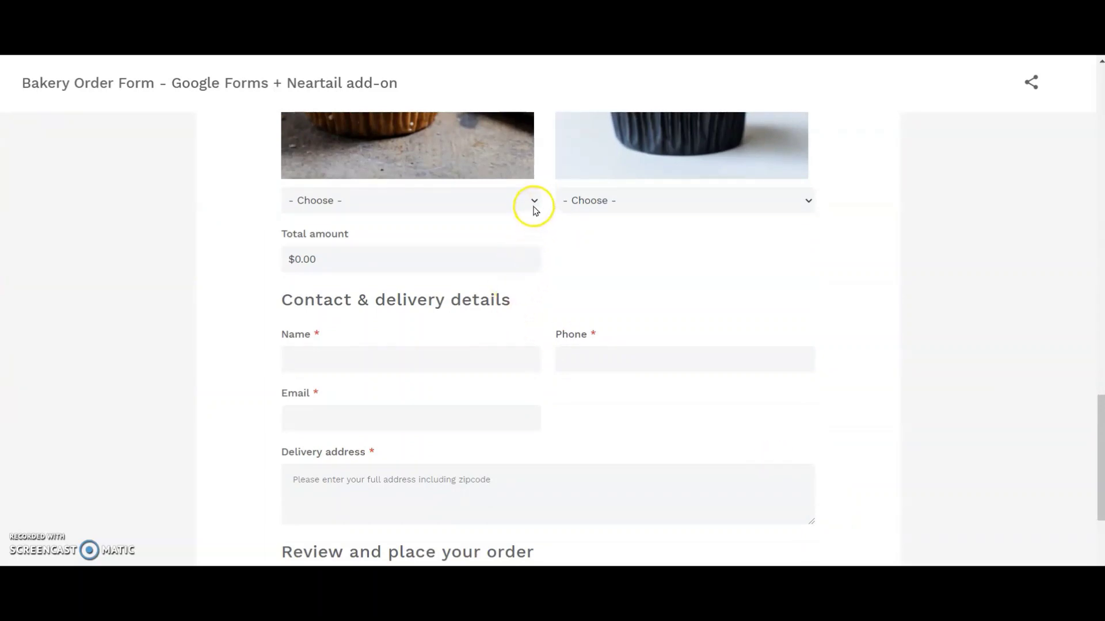
{"action": "left_click", "coordinate": [501, 268]}
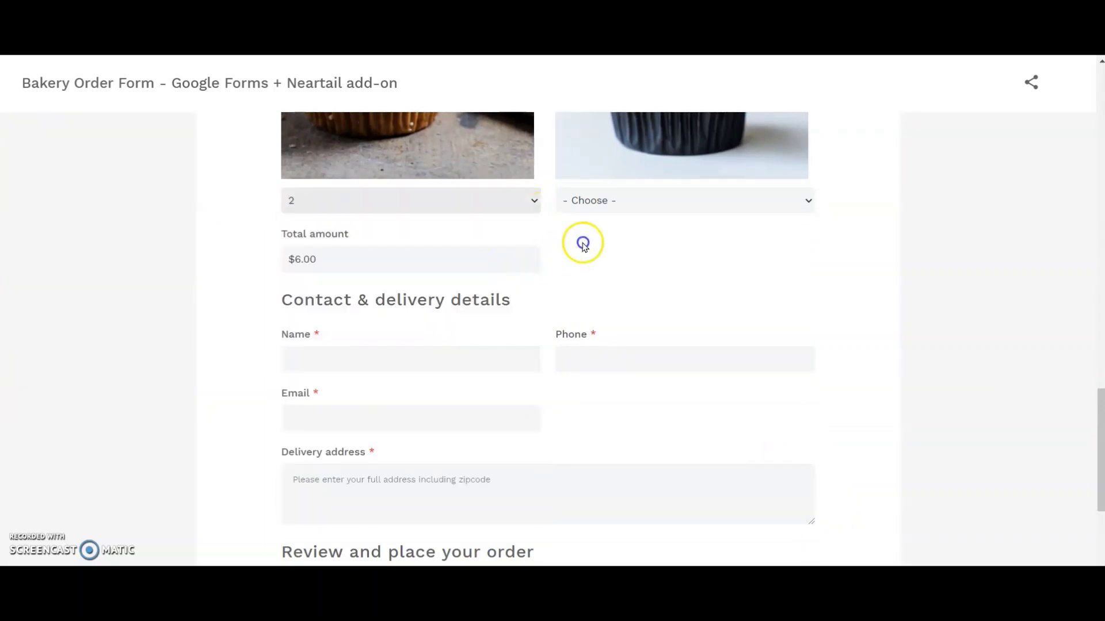
{"action": "left_click", "coordinate": [648, 199]}
{"action": "left_click", "coordinate": [645, 295]}
Scroll down to the order summary showing the $13.50 total
{"action": "scroll", "coordinate": [646, 296], "scroll_direction": "down", "scroll_amount": 1}
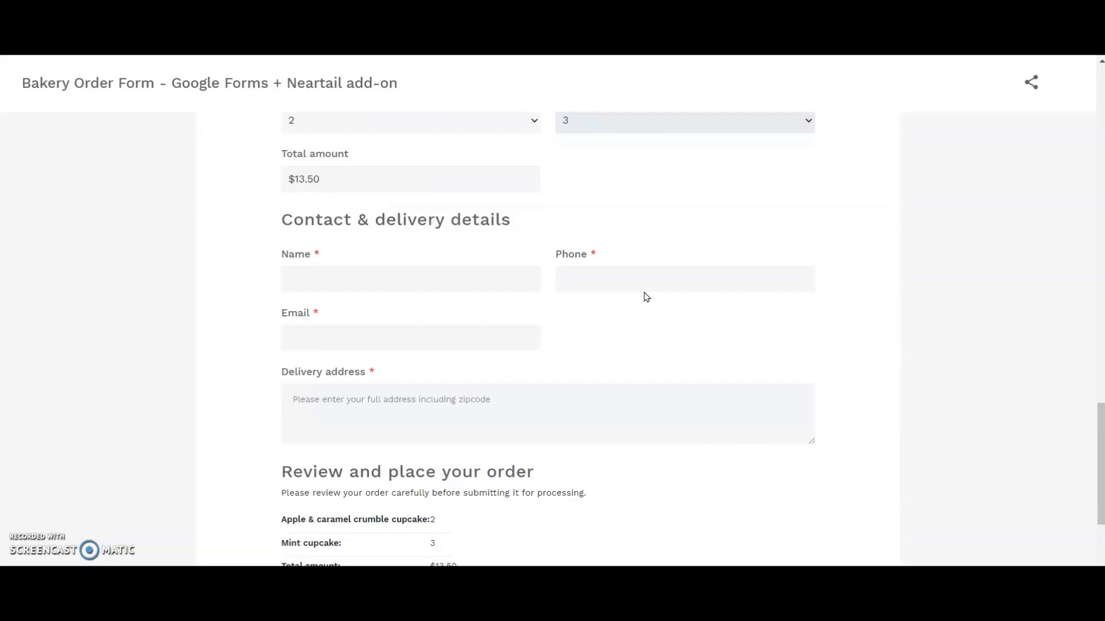
{"action": "scroll", "coordinate": [646, 296], "scroll_direction": "down", "scroll_amount": 1}
{"action": "scroll", "coordinate": [646, 297], "scroll_direction": "down", "scroll_amount": 1}
{"action": "left_click", "coordinate": [485, 452]}
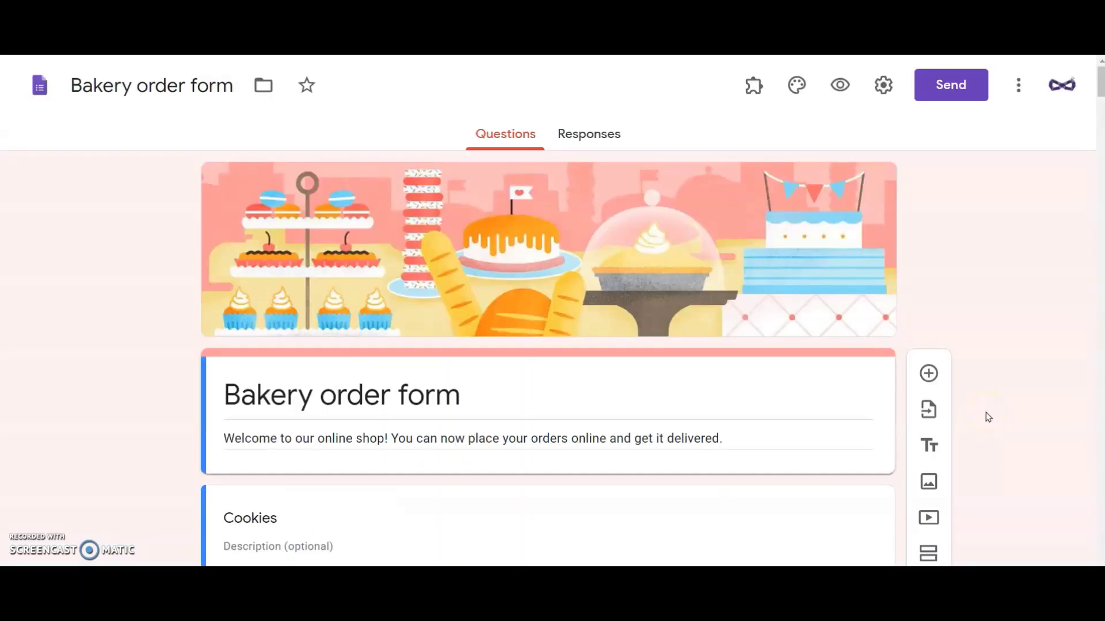
{"action": "scroll", "coordinate": [988, 417], "scroll_direction": "down", "scroll_amount": 2}
{"action": "scroll", "coordinate": [988, 417], "scroll_direction": "down", "scroll_amount": 1}
{"action": "scroll", "coordinate": [988, 418], "scroll_direction": "down", "scroll_amount": 4}
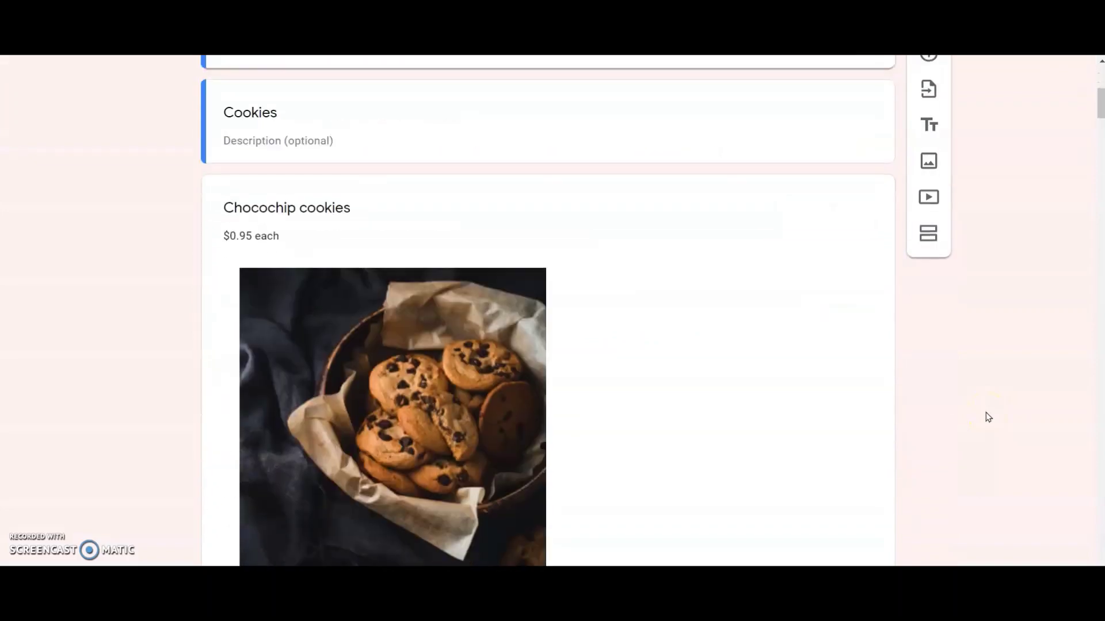
{"action": "scroll", "coordinate": [988, 417], "scroll_direction": "down", "scroll_amount": 5}
{"action": "scroll", "coordinate": [988, 418], "scroll_direction": "down", "scroll_amount": 1}
{"action": "scroll", "coordinate": [988, 418], "scroll_direction": "down", "scroll_amount": 7}
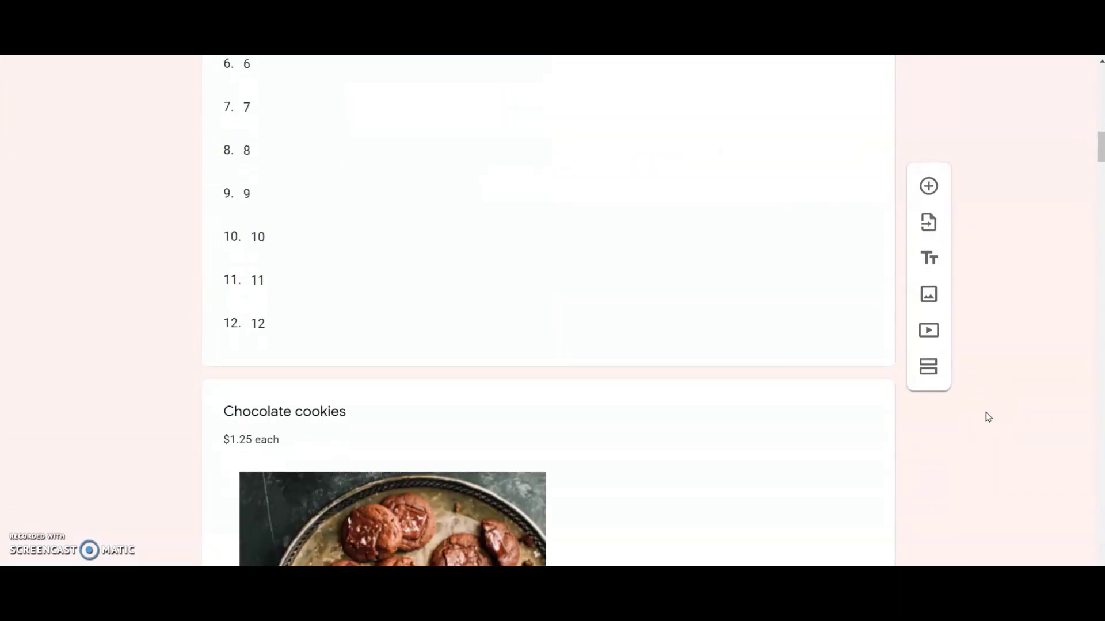
{"action": "scroll", "coordinate": [988, 417], "scroll_direction": "down", "scroll_amount": 8}
{"action": "scroll", "coordinate": [988, 417], "scroll_direction": "down", "scroll_amount": 3}
{"action": "scroll", "coordinate": [988, 418], "scroll_direction": "down", "scroll_amount": 8}
{"action": "scroll", "coordinate": [988, 417], "scroll_direction": "down", "scroll_amount": 4}
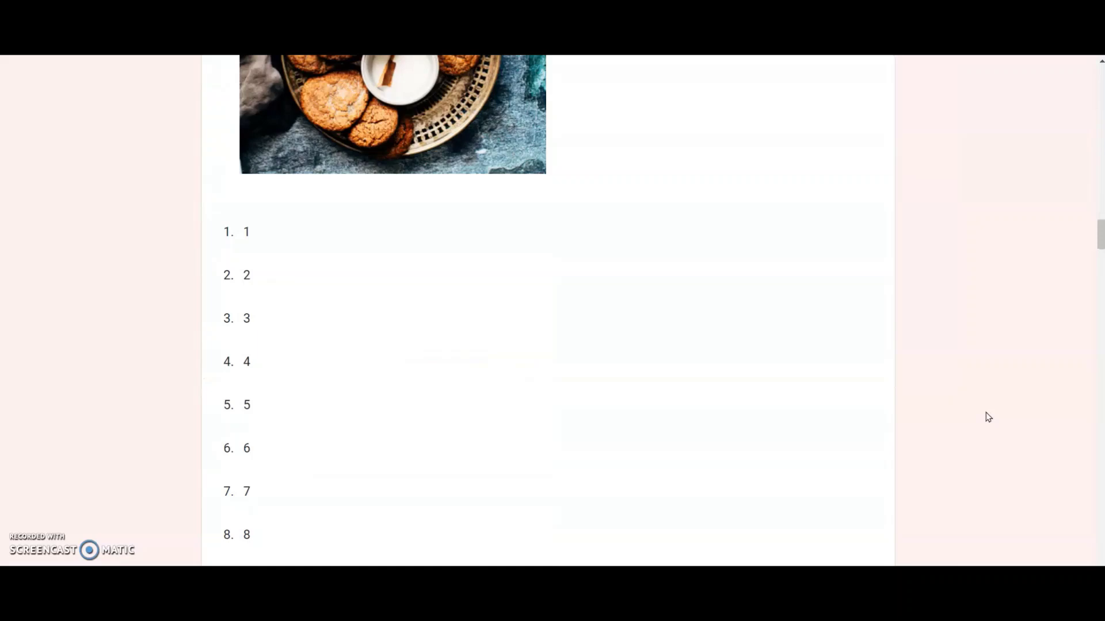
{"action": "scroll", "coordinate": [988, 418], "scroll_direction": "down", "scroll_amount": 4}
{"action": "scroll", "coordinate": [988, 417], "scroll_direction": "down", "scroll_amount": 7}
{"action": "scroll", "coordinate": [988, 418], "scroll_direction": "down", "scroll_amount": 1}
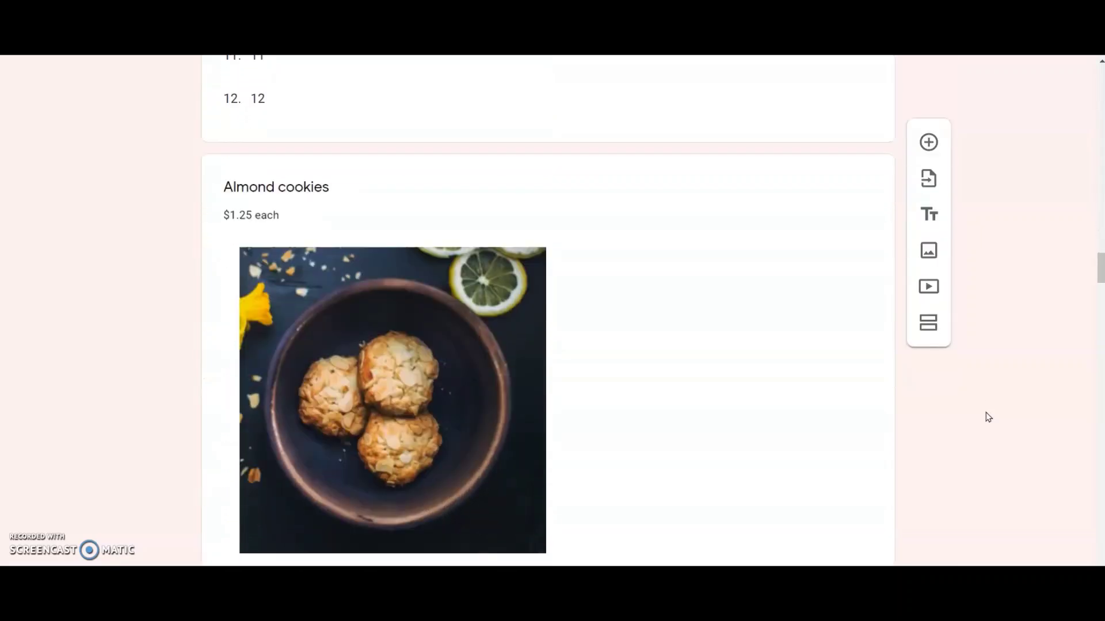
{"action": "scroll", "coordinate": [988, 417], "scroll_direction": "down", "scroll_amount": 2}
{"action": "scroll", "coordinate": [988, 417], "scroll_direction": "down", "scroll_amount": 6}
{"action": "scroll", "coordinate": [988, 417], "scroll_direction": "down", "scroll_amount": 6}
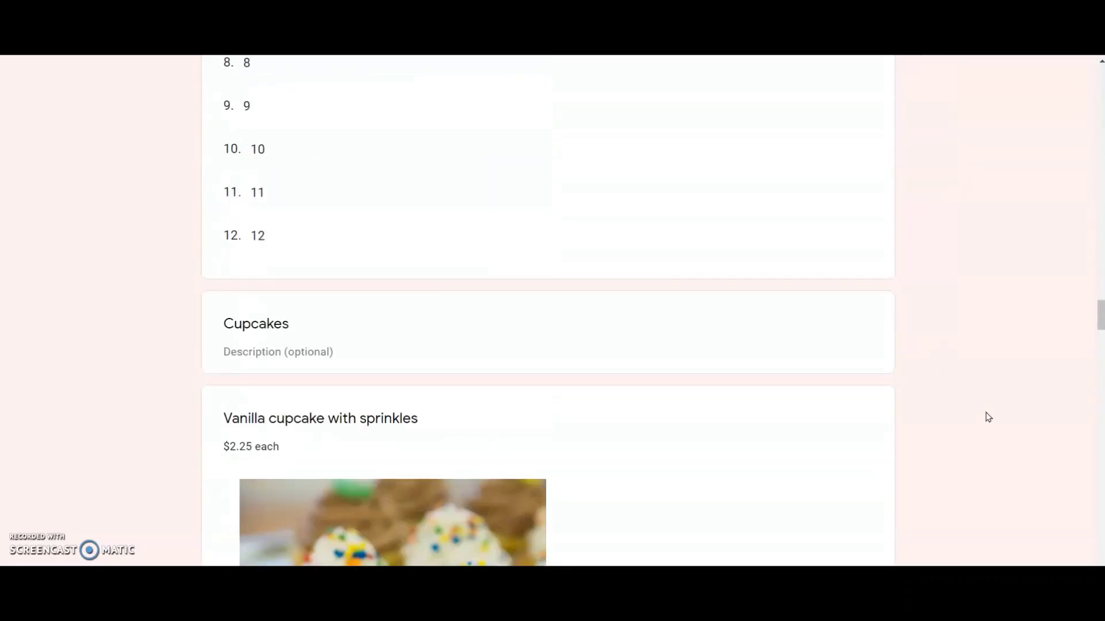
{"action": "scroll", "coordinate": [988, 417], "scroll_direction": "down", "scroll_amount": 1}
{"action": "scroll", "coordinate": [988, 417], "scroll_direction": "down", "scroll_amount": 5}
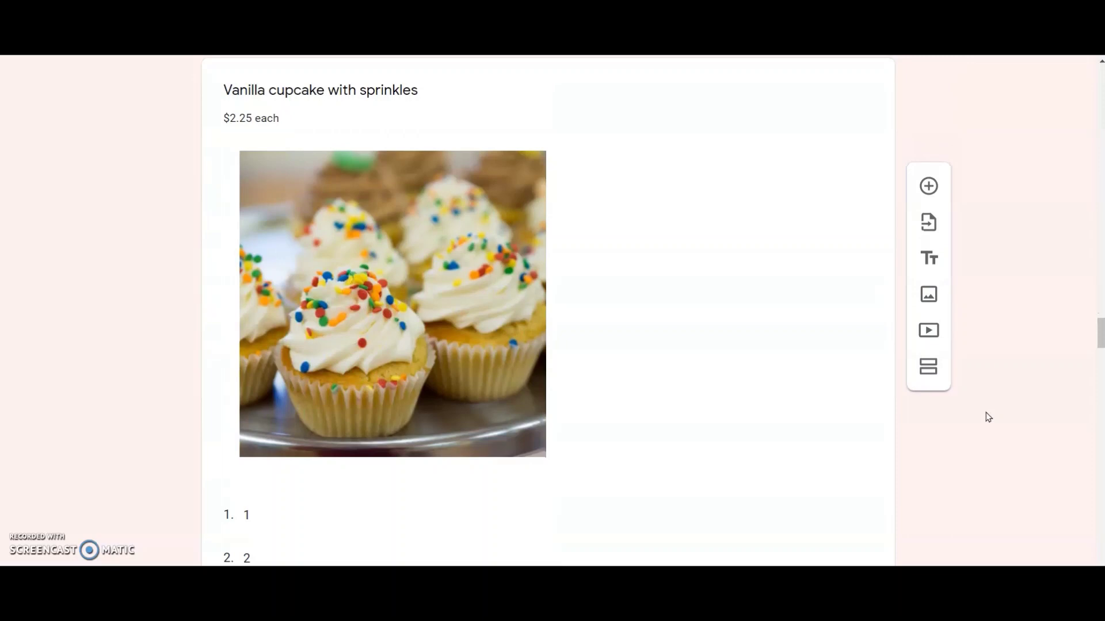
{"action": "left_click_drag", "start_coordinate": [1101, 333], "coordinate": [1101, 337]}
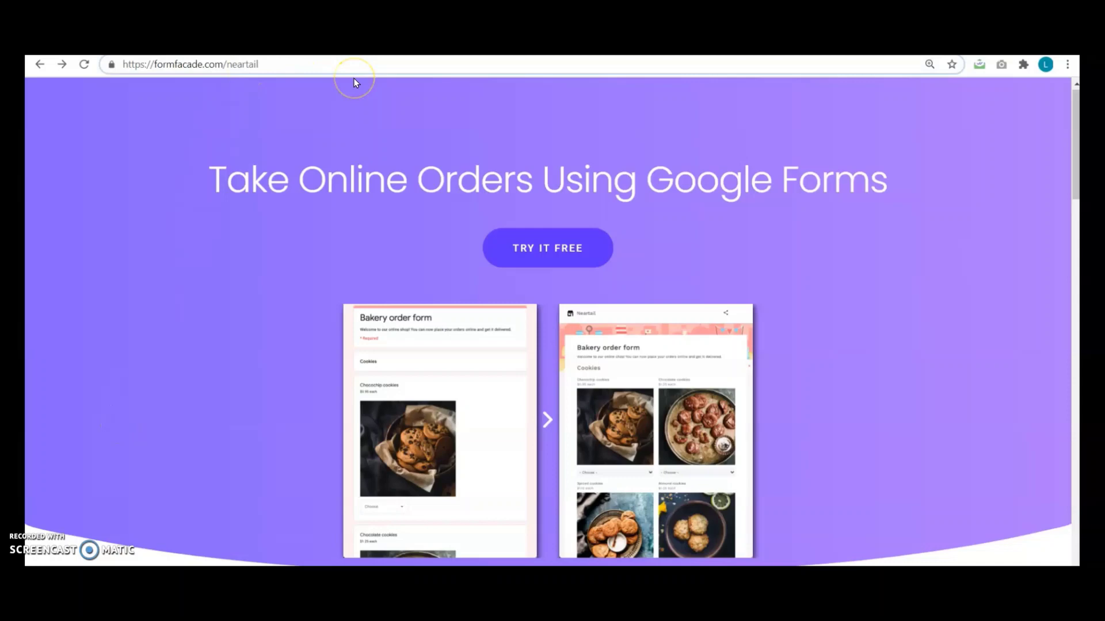
Copy the Bakery order form template from Neartail's gallery, filtered to Bakery templates
{"action": "left_click", "coordinate": [556, 245]}
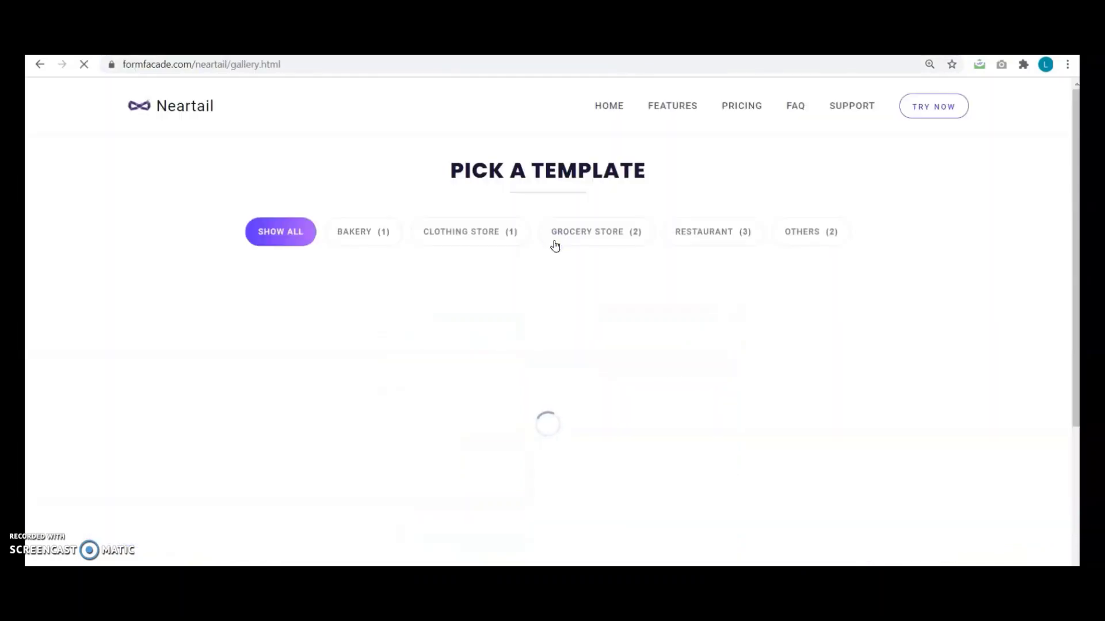
{"action": "left_click", "coordinate": [353, 236]}
{"action": "left_click", "coordinate": [306, 525]}
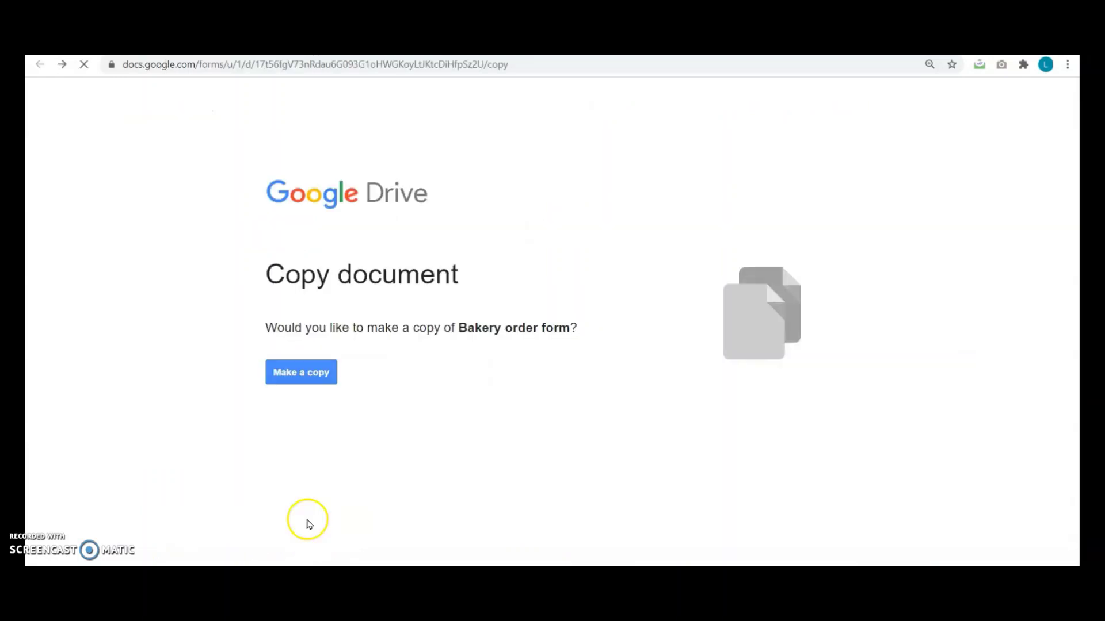
{"action": "left_click", "coordinate": [303, 374]}
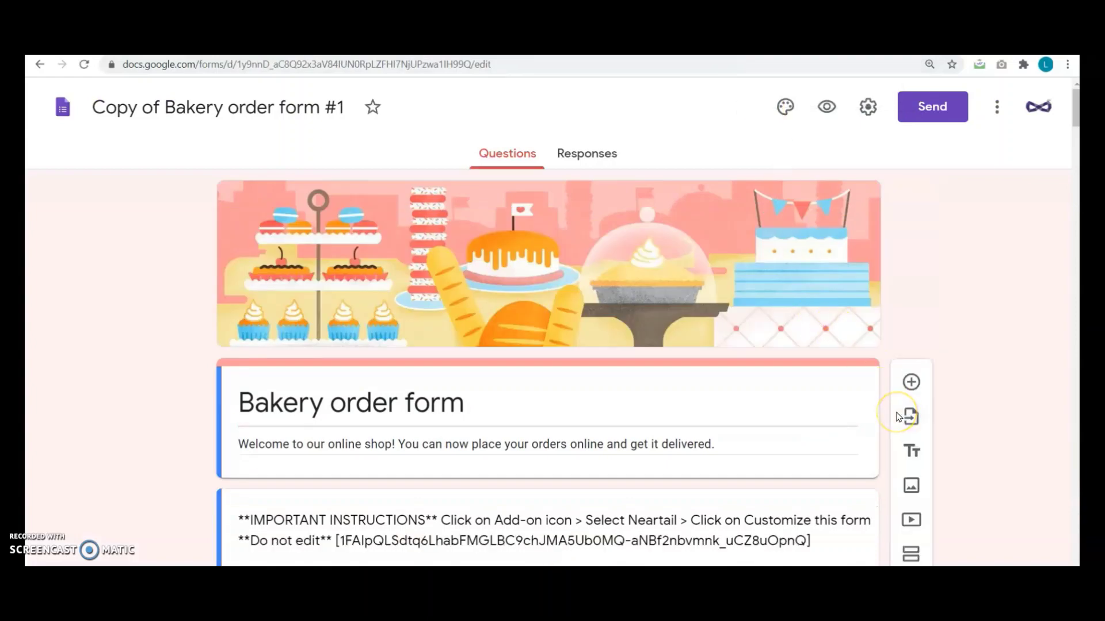
Review the copied form, opening the Total amount question and the Review and place your order section
{"action": "scroll", "coordinate": [885, 426], "scroll_direction": "down", "scroll_amount": 4}
{"action": "scroll", "coordinate": [892, 420], "scroll_direction": "down", "scroll_amount": 4}
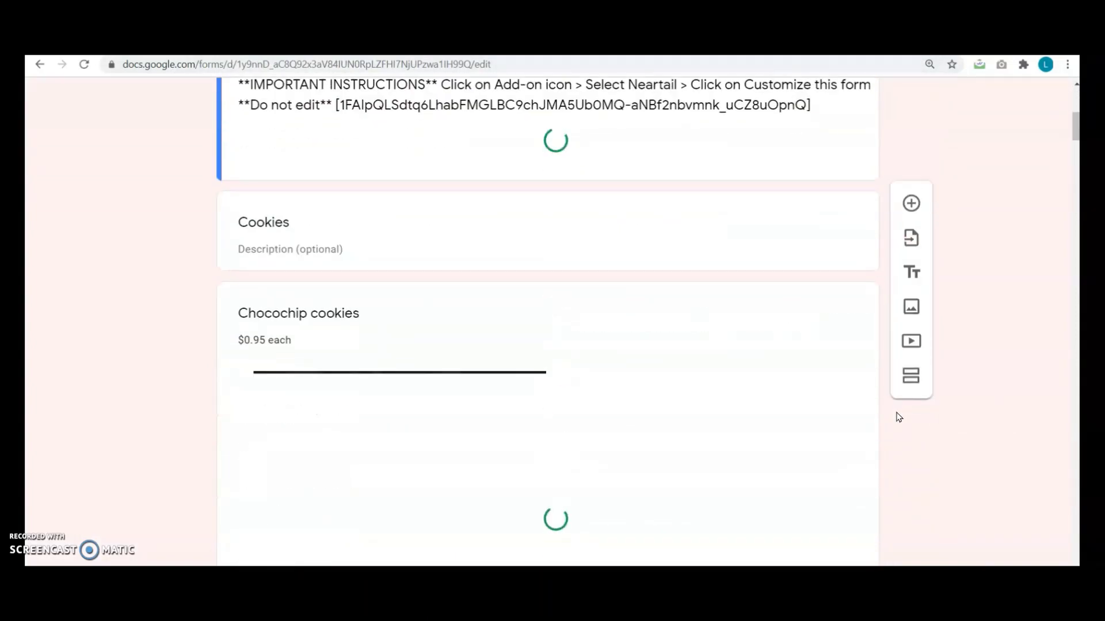
{"action": "scroll", "coordinate": [899, 417], "scroll_direction": "down", "scroll_amount": 3}
{"action": "scroll", "coordinate": [899, 417], "scroll_direction": "down", "scroll_amount": 10}
{"action": "scroll", "coordinate": [899, 417], "scroll_direction": "down", "scroll_amount": 5}
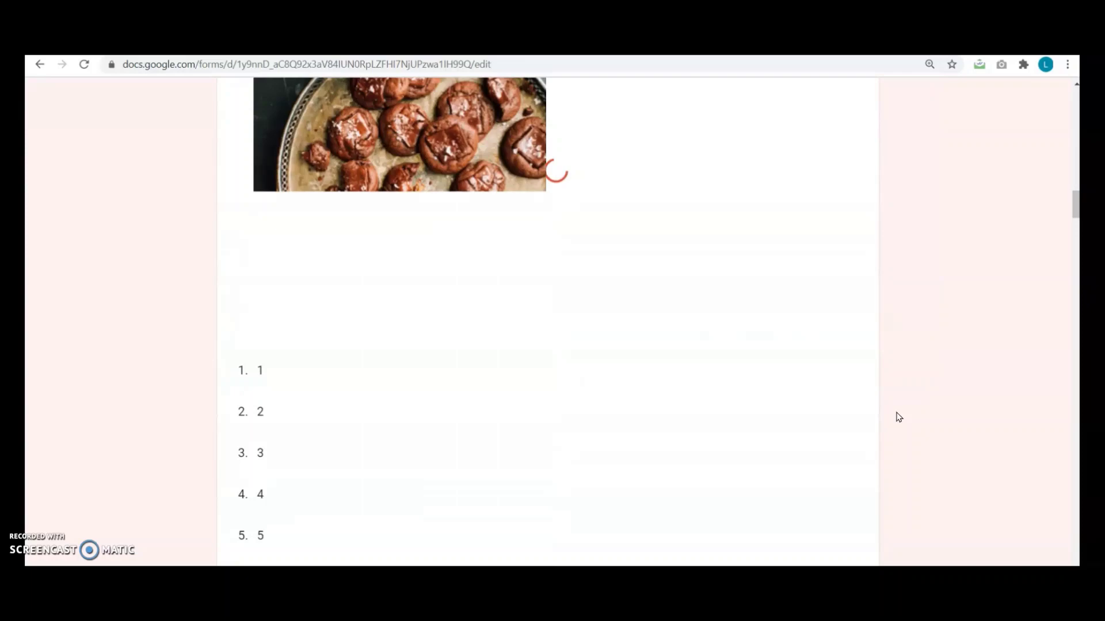
{"action": "scroll", "coordinate": [899, 418], "scroll_direction": "down", "scroll_amount": 6}
{"action": "scroll", "coordinate": [899, 417], "scroll_direction": "down", "scroll_amount": 6}
{"action": "scroll", "coordinate": [898, 417], "scroll_direction": "down", "scroll_amount": 10}
{"action": "scroll", "coordinate": [898, 417], "scroll_direction": "down", "scroll_amount": 9}
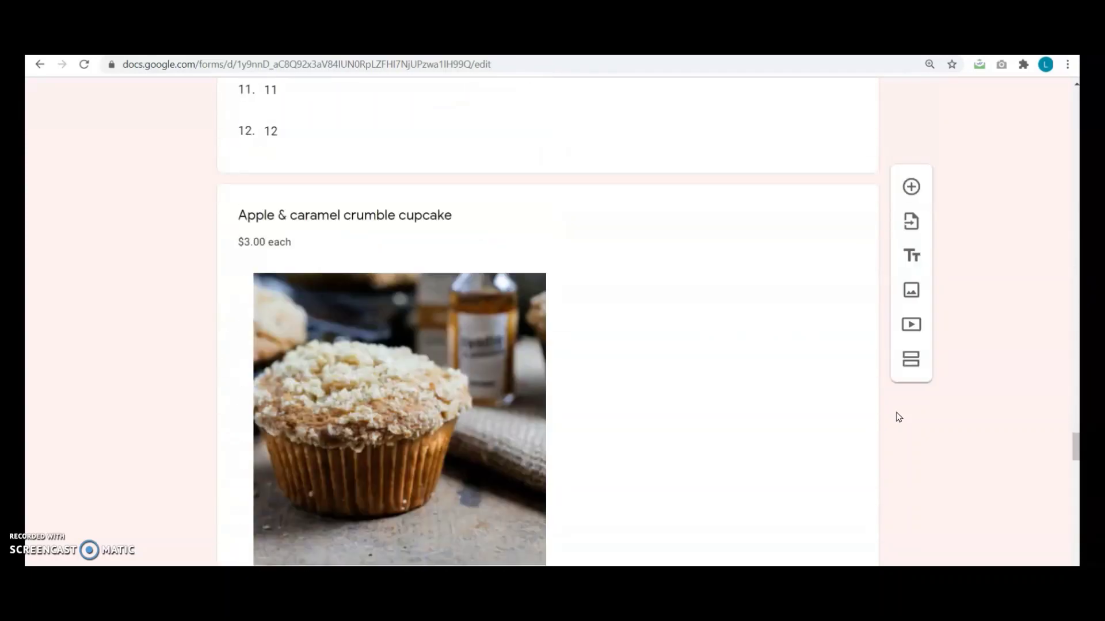
{"action": "scroll", "coordinate": [899, 417], "scroll_direction": "down", "scroll_amount": 10}
{"action": "scroll", "coordinate": [899, 417], "scroll_direction": "down", "scroll_amount": 6}
{"action": "scroll", "coordinate": [897, 416], "scroll_direction": "down", "scroll_amount": 7}
{"action": "scroll", "coordinate": [895, 414], "scroll_direction": "up", "scroll_amount": 2}
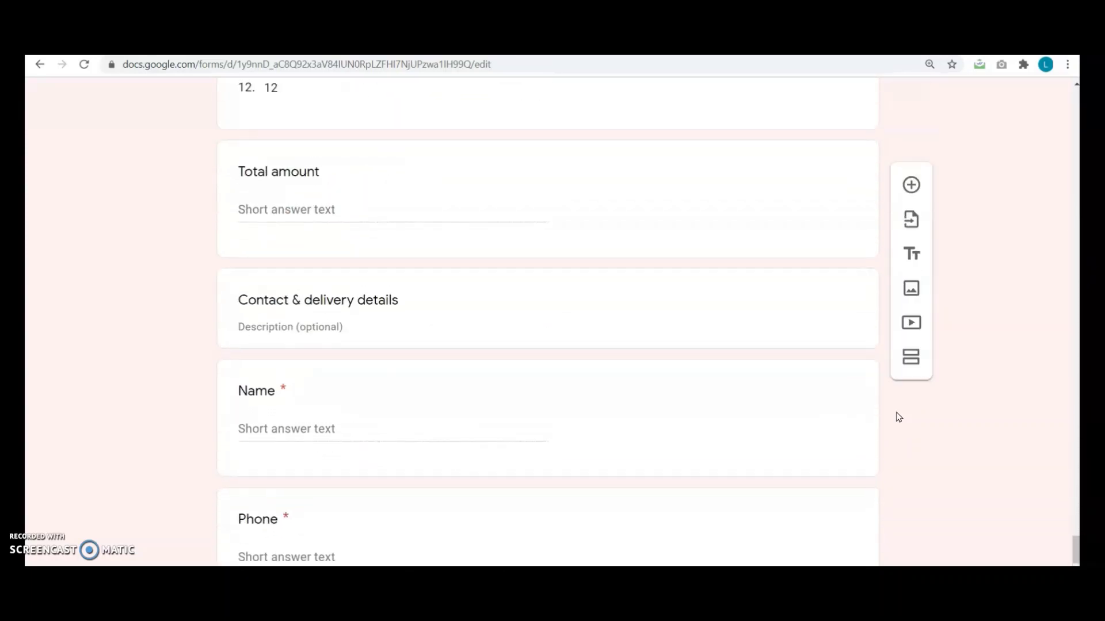
{"action": "left_click", "coordinate": [352, 199]}
{"action": "scroll", "coordinate": [350, 199], "scroll_direction": "down", "scroll_amount": 8}
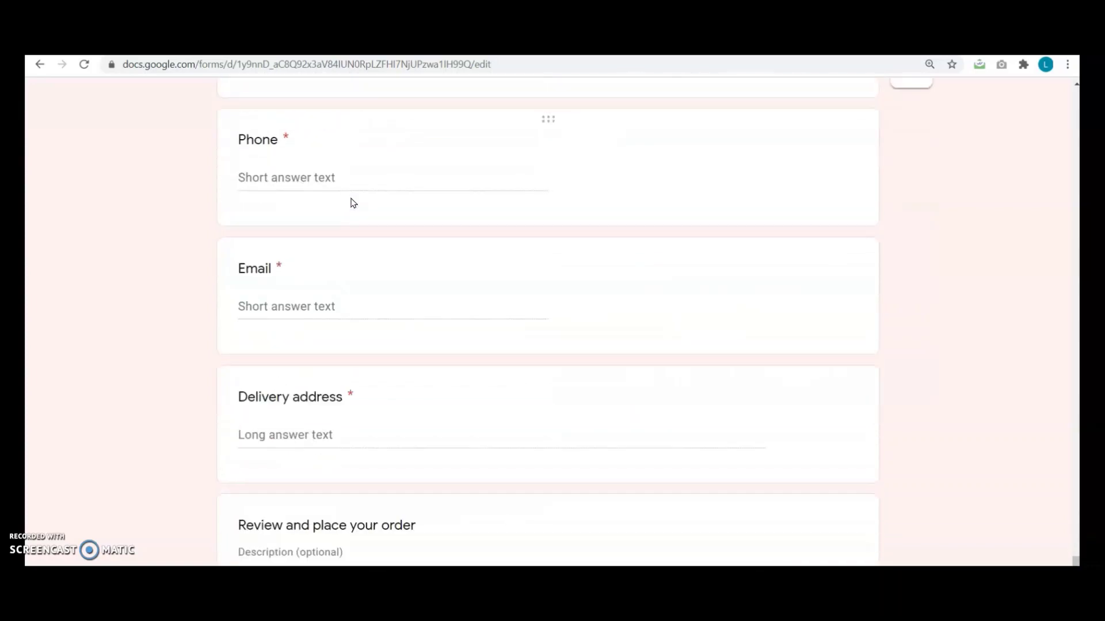
{"action": "left_click", "coordinate": [337, 502]}
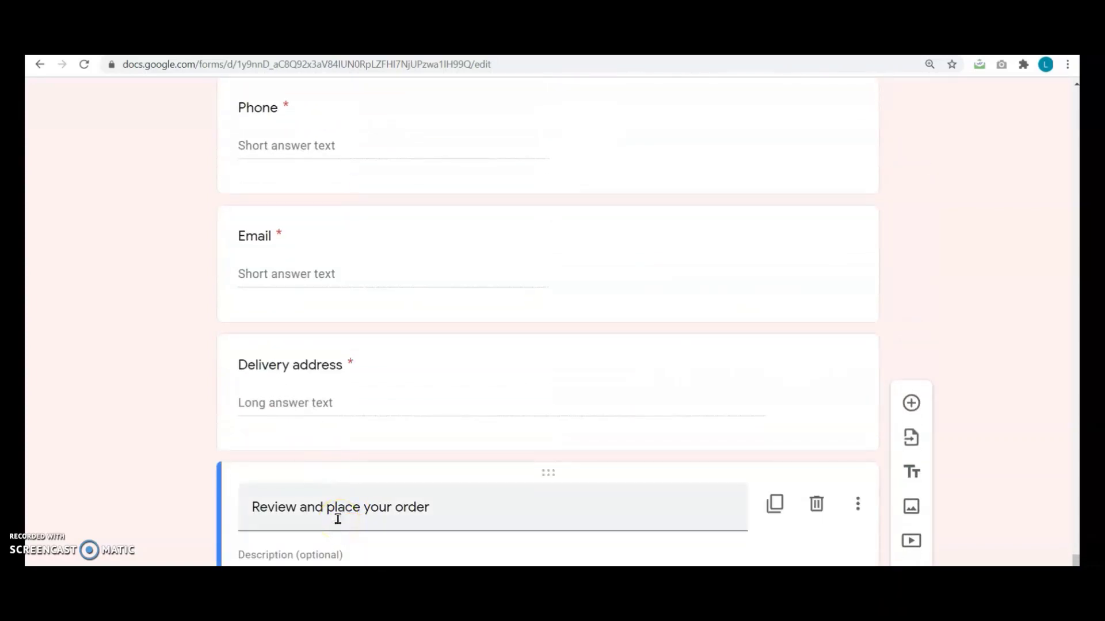
{"action": "key", "text": "Tab"}
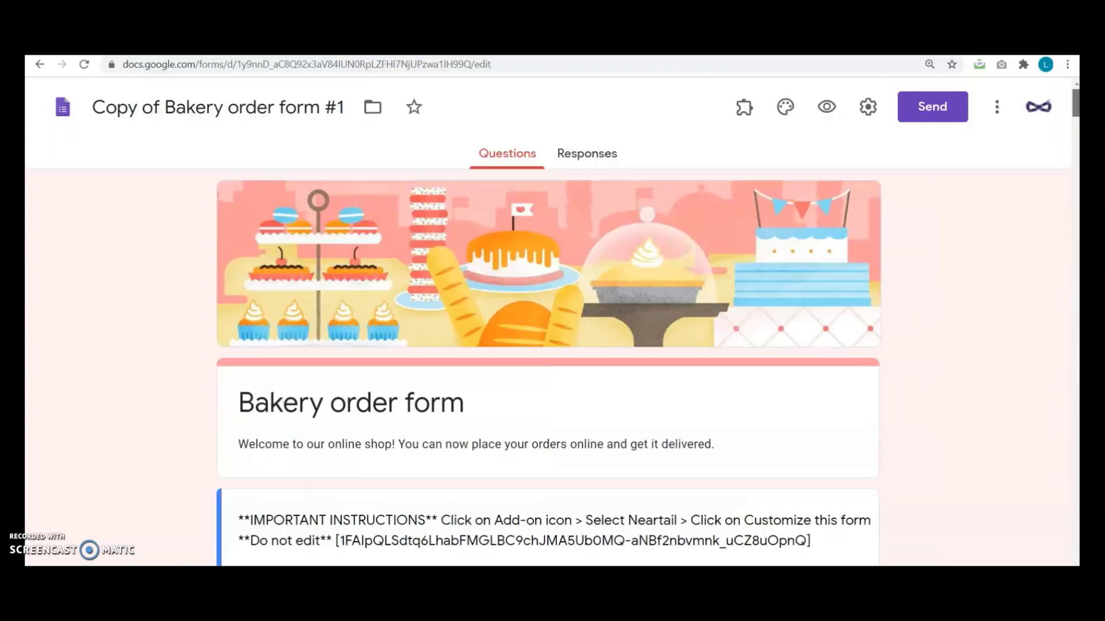
Choose Customize this form from the Neartail add-on menu
{"action": "left_click", "coordinate": [742, 111]}
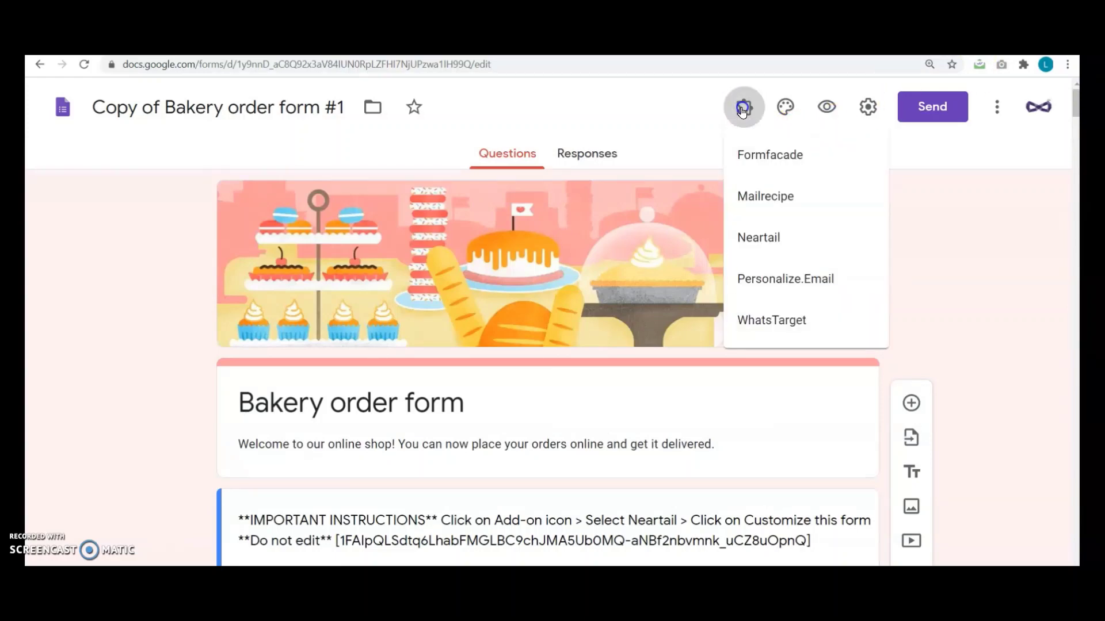
{"action": "left_click", "coordinate": [759, 237]}
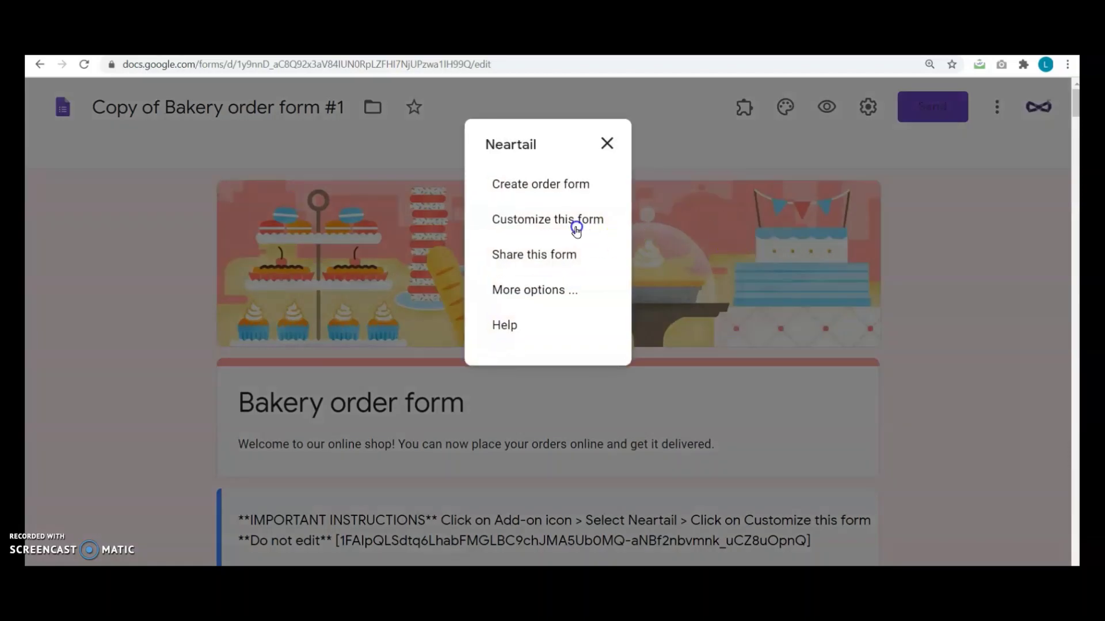
{"action": "left_click", "coordinate": [560, 221]}
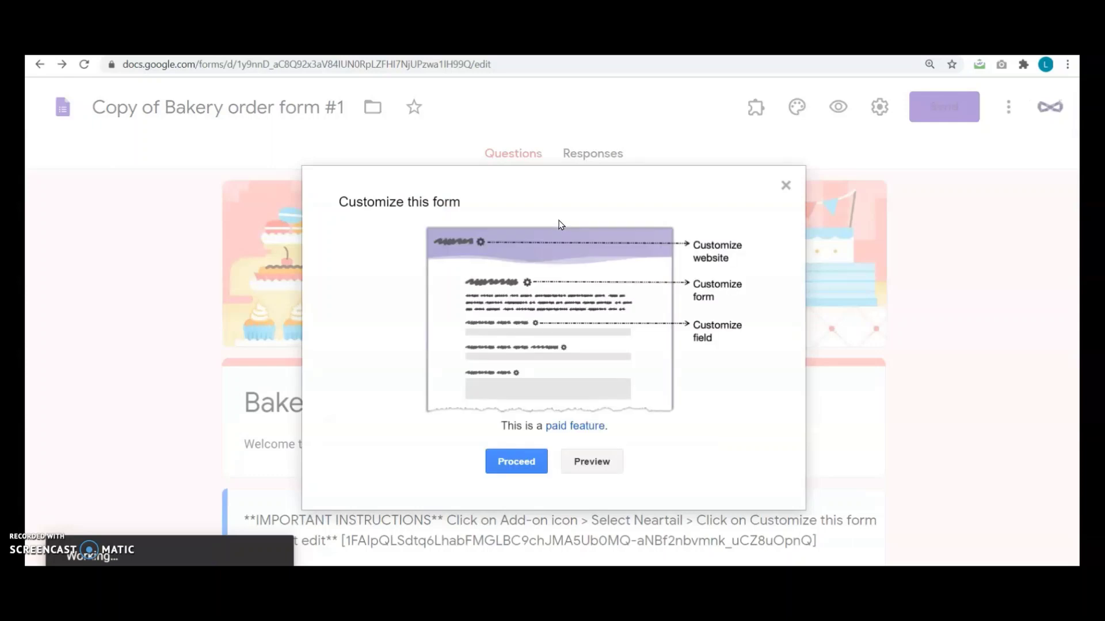
In the Neartail editor, inspect the Total amount field's Answer tab Calculate value TOTAL("$")
{"action": "left_click", "coordinate": [533, 471]}
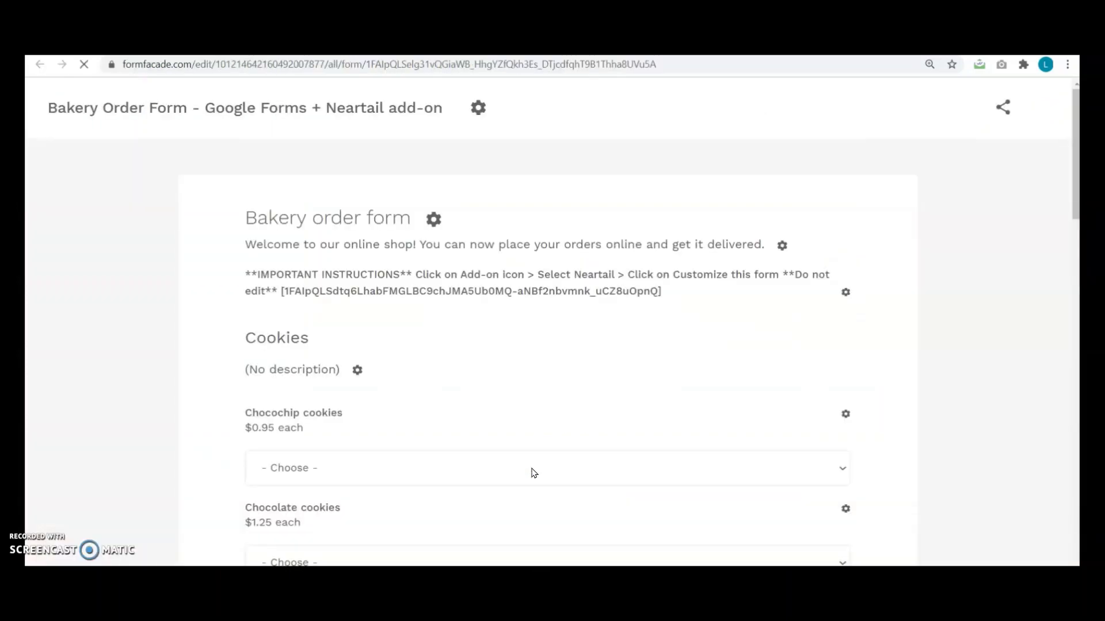
{"action": "scroll", "coordinate": [532, 471], "scroll_direction": "down", "scroll_amount": 10}
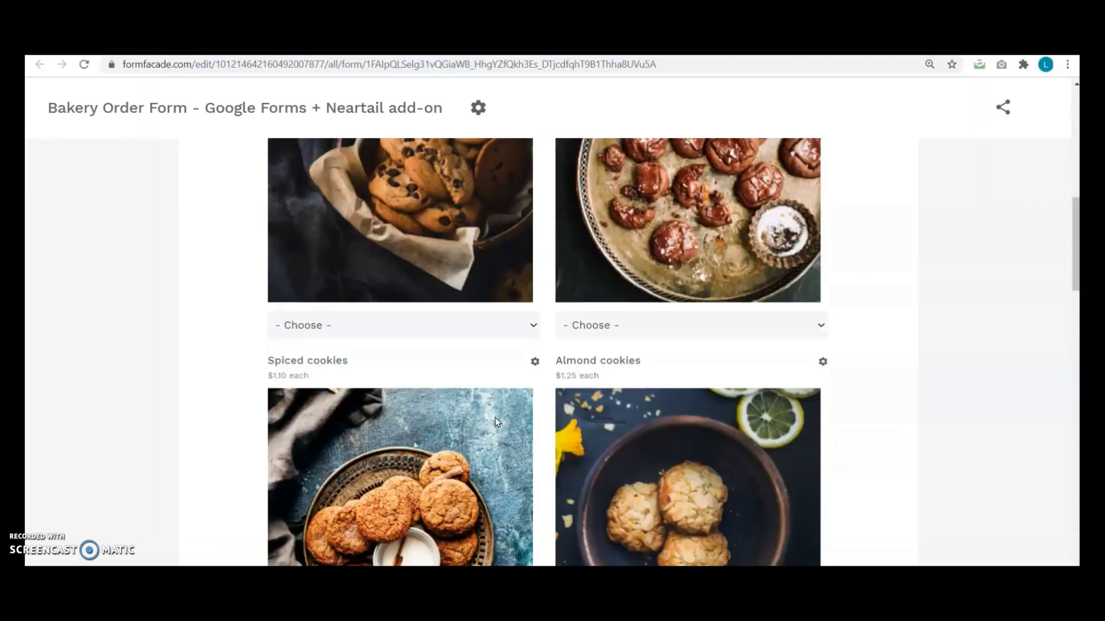
{"action": "scroll", "coordinate": [496, 421], "scroll_direction": "down", "scroll_amount": 7}
{"action": "scroll", "coordinate": [495, 420], "scroll_direction": "down", "scroll_amount": 3}
{"action": "scroll", "coordinate": [494, 419], "scroll_direction": "down", "scroll_amount": 3}
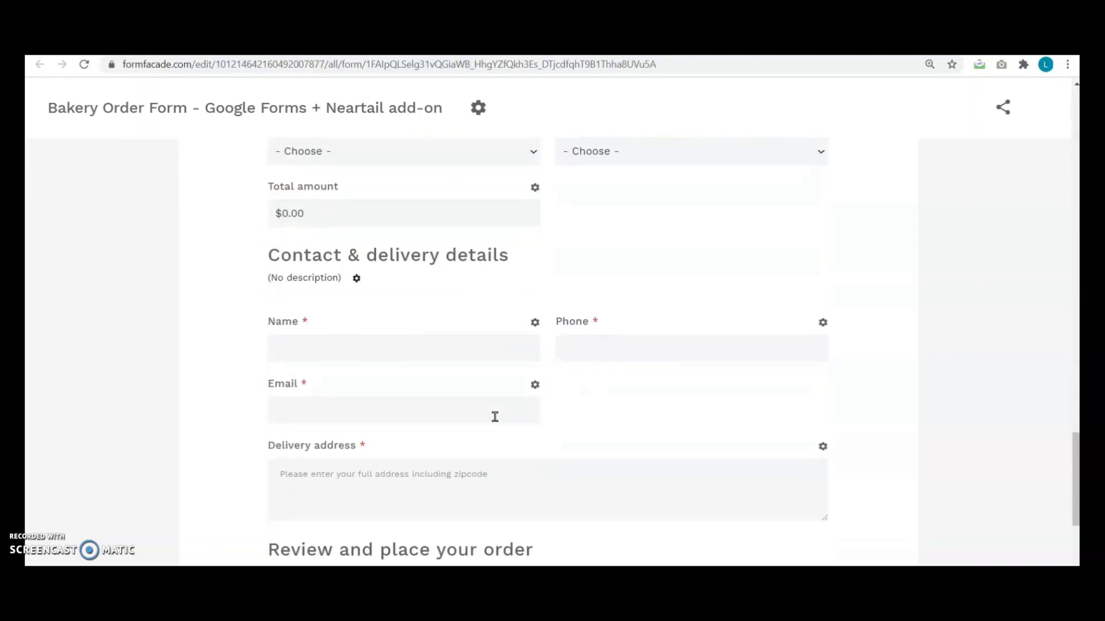
{"action": "scroll", "coordinate": [495, 416], "scroll_direction": "down", "scroll_amount": 3}
{"action": "scroll", "coordinate": [495, 422], "scroll_direction": "up", "scroll_amount": 3}
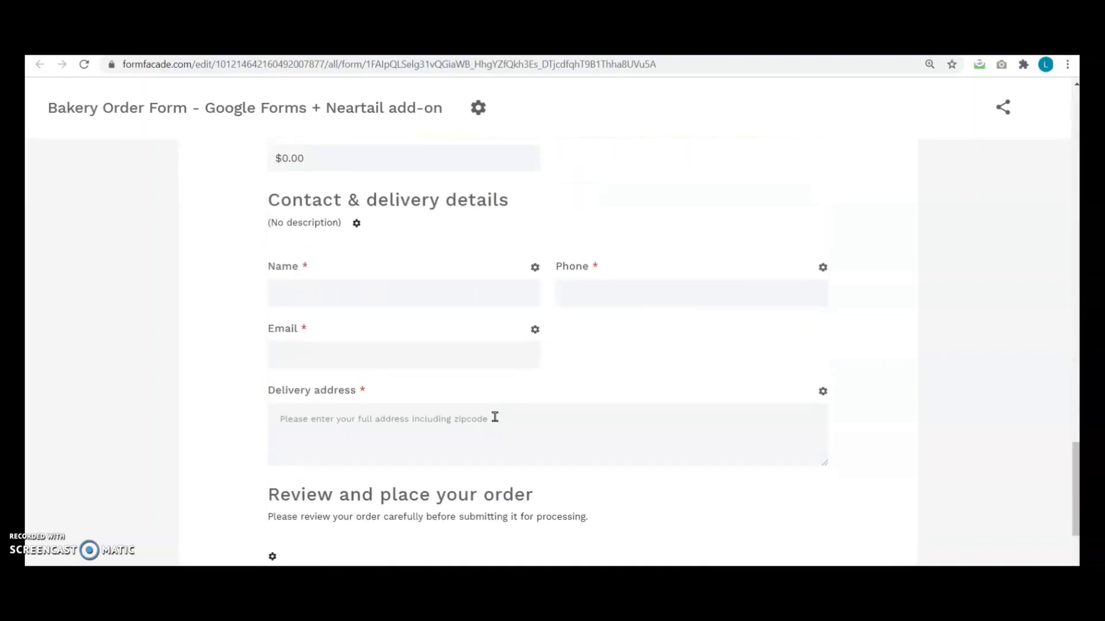
{"action": "scroll", "coordinate": [496, 422], "scroll_direction": "up", "scroll_amount": 1}
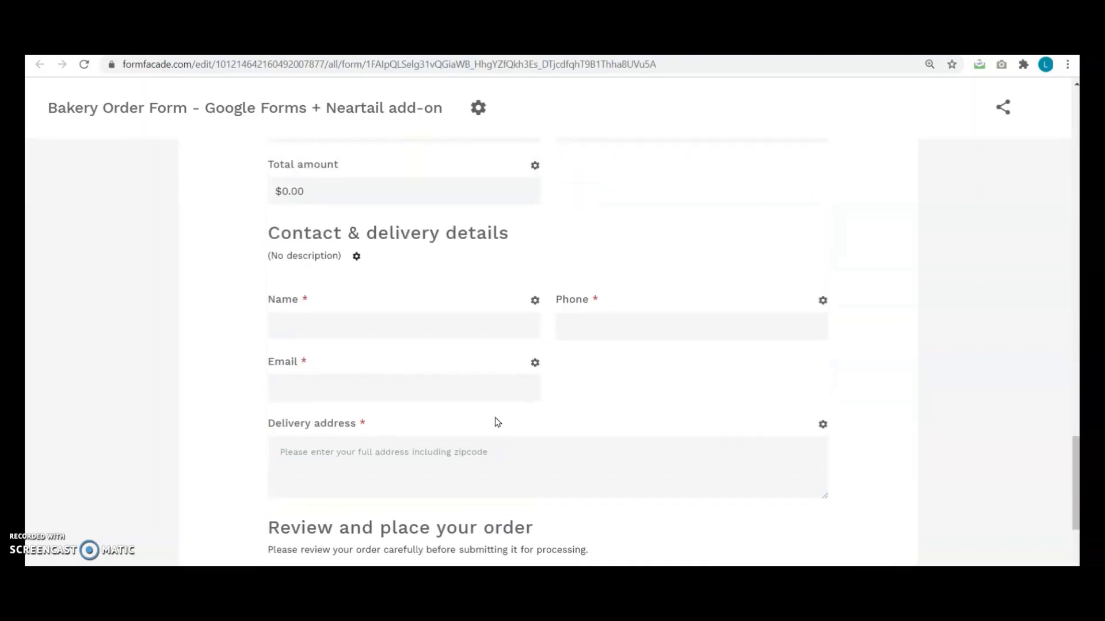
{"action": "left_click", "coordinate": [534, 167]}
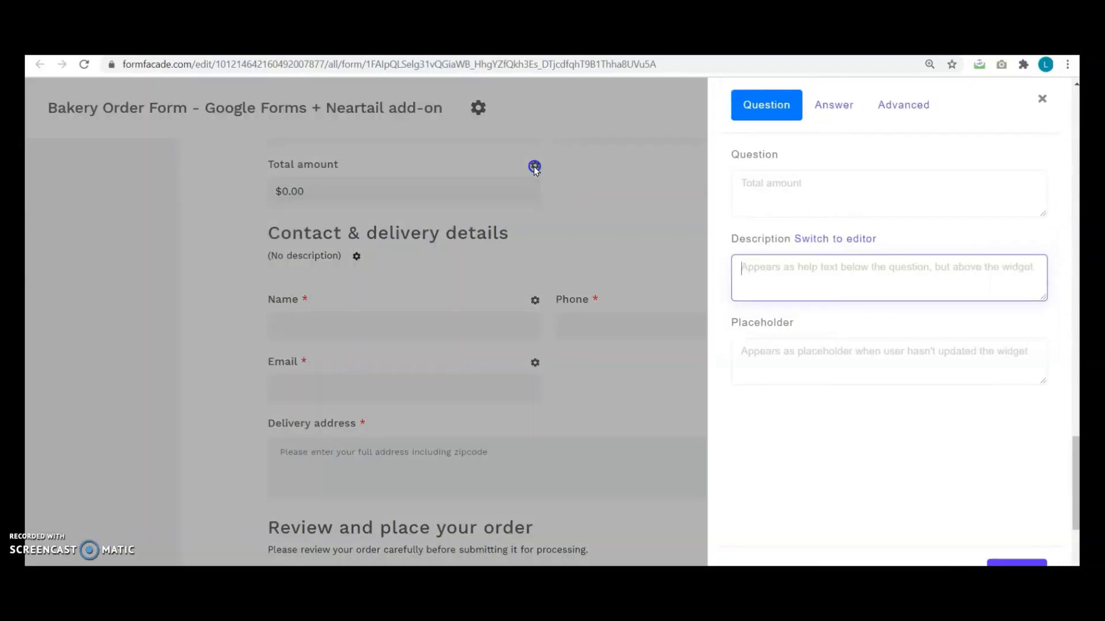
{"action": "left_click", "coordinate": [832, 102]}
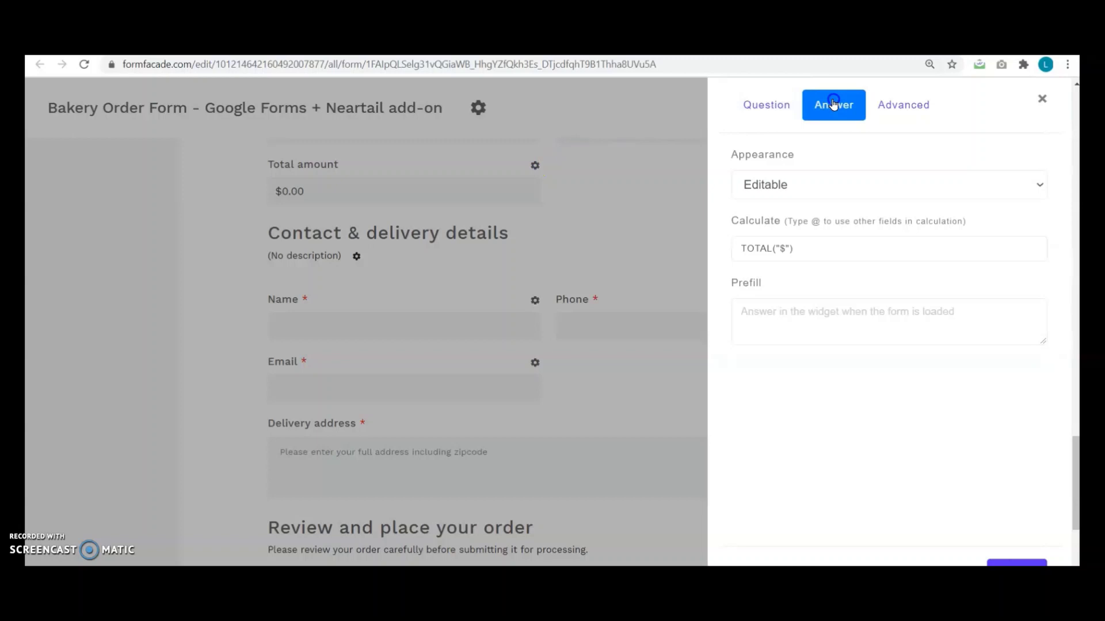
{"action": "left_click", "coordinate": [821, 243]}
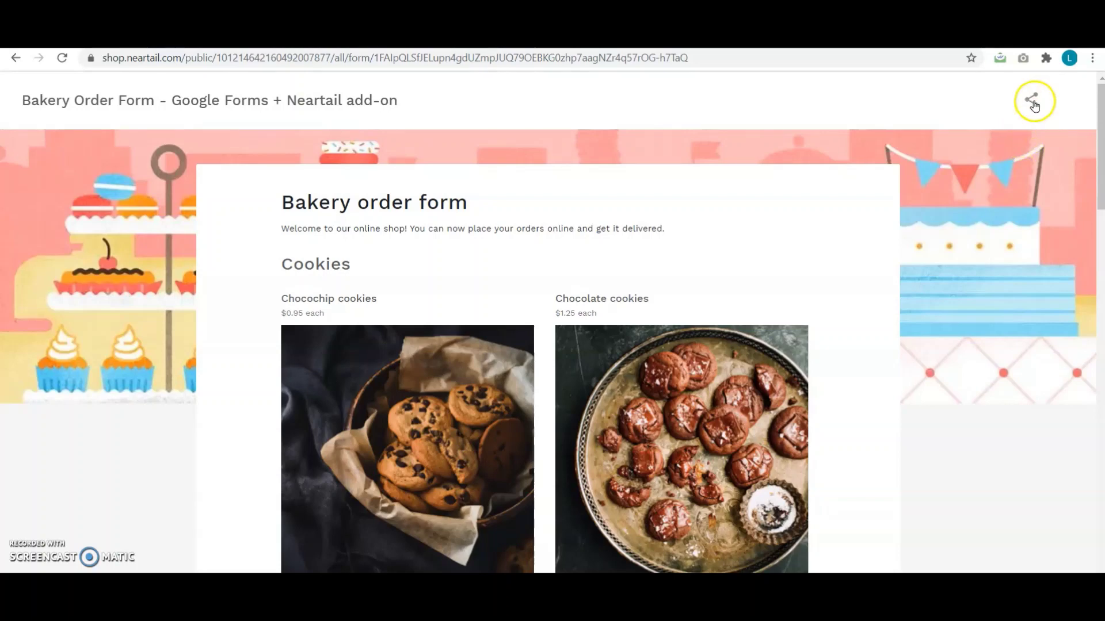
Copy the form's share link and load it in a new browser window
{"action": "left_click", "coordinate": [1034, 104]}
{"action": "left_click", "coordinate": [629, 158]}
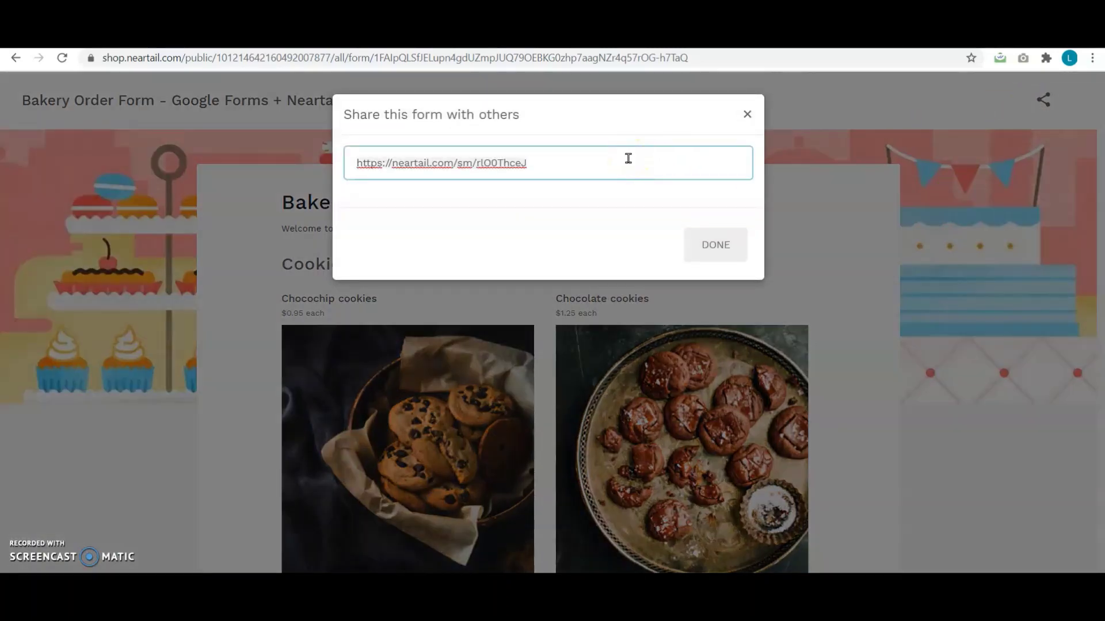
{"action": "left_click", "coordinate": [715, 244]}
{"action": "left_click", "coordinate": [365, 58]}
{"action": "key", "text": "ctrl+v"}
{"action": "key", "text": "Return"}
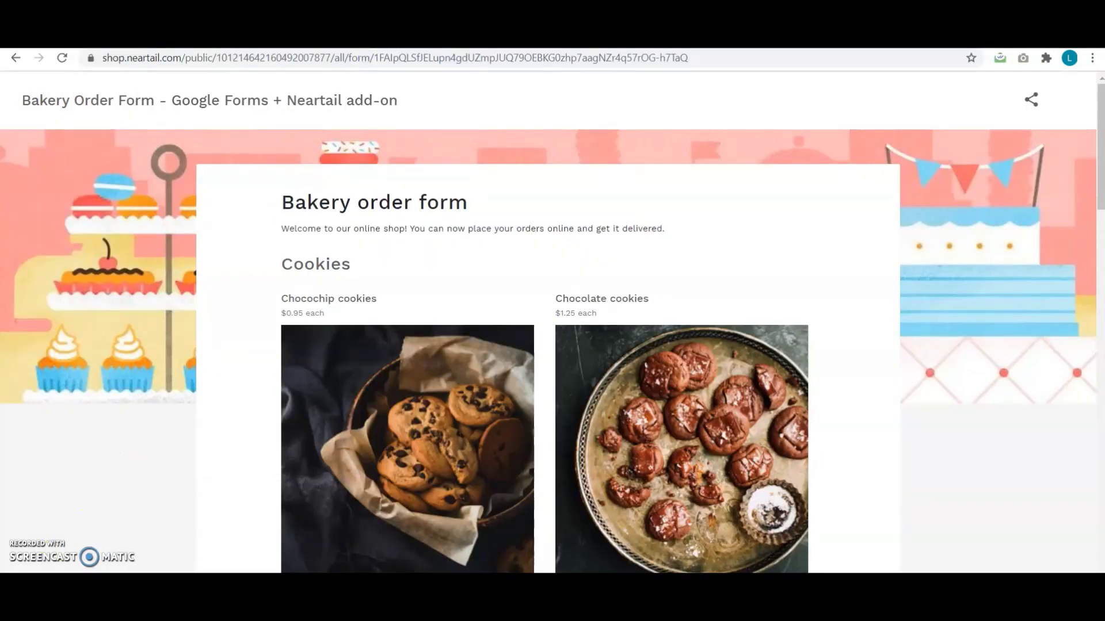
Order 10 each of Chocochip cookies, Chocolate cookies, vanilla cupcakes and chocolate cupcakes
{"action": "scroll", "coordinate": [739, 430], "scroll_direction": "down", "scroll_amount": 6}
{"action": "scroll", "coordinate": [740, 430], "scroll_direction": "down", "scroll_amount": 5}
{"action": "scroll", "coordinate": [740, 431], "scroll_direction": "down", "scroll_amount": 10}
{"action": "scroll", "coordinate": [739, 431], "scroll_direction": "down", "scroll_amount": 3}
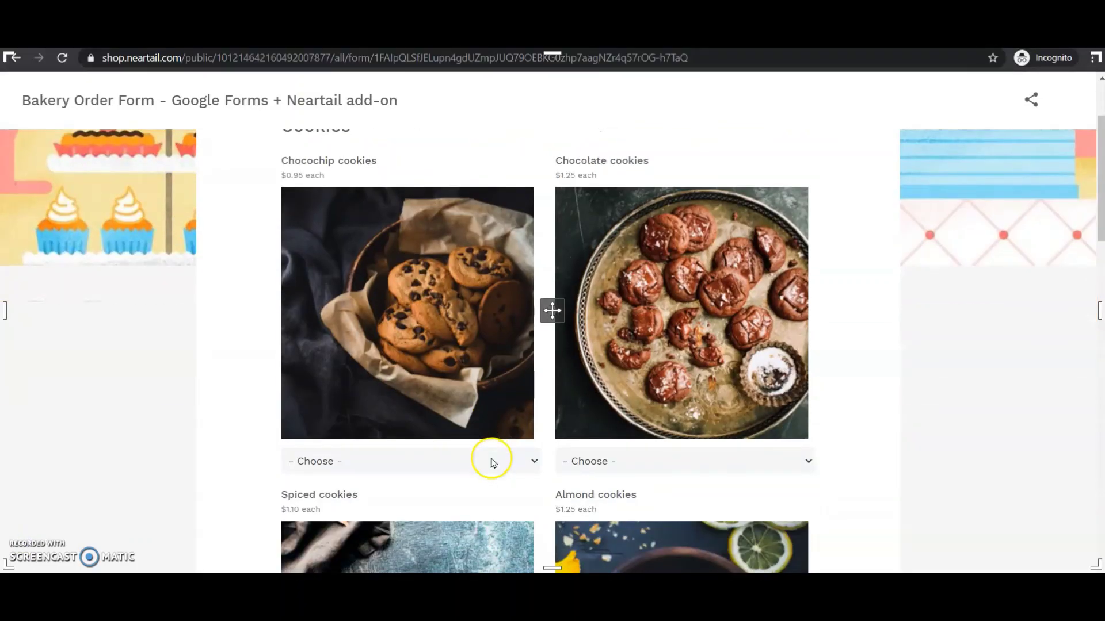
{"action": "left_click", "coordinate": [460, 460]}
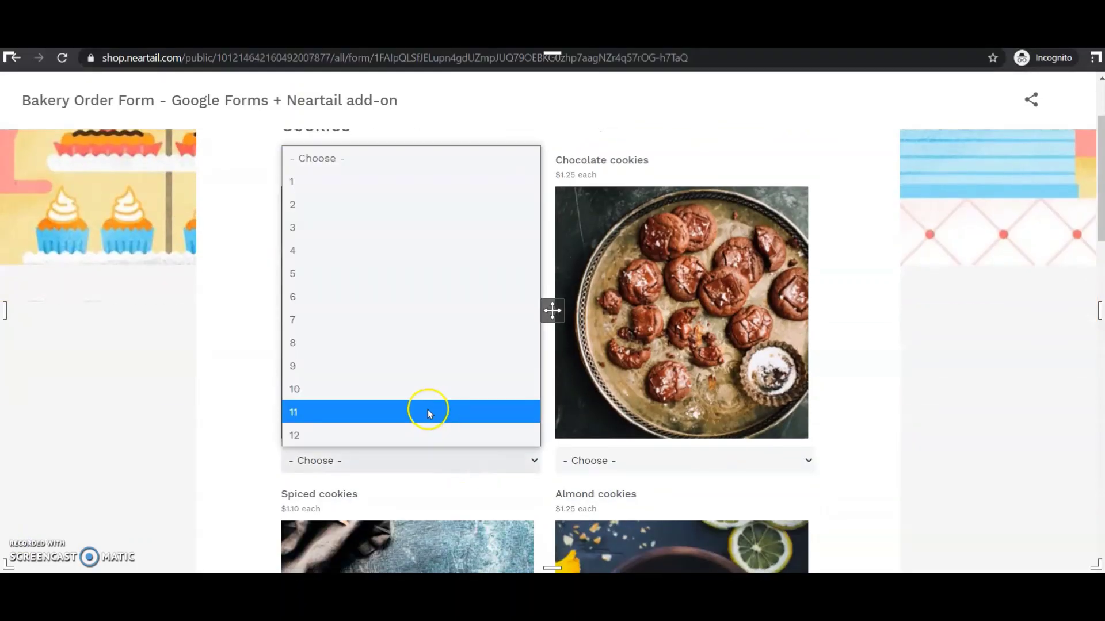
{"action": "left_click", "coordinate": [427, 409]}
{"action": "left_click", "coordinate": [626, 460]}
{"action": "left_click", "coordinate": [608, 385]}
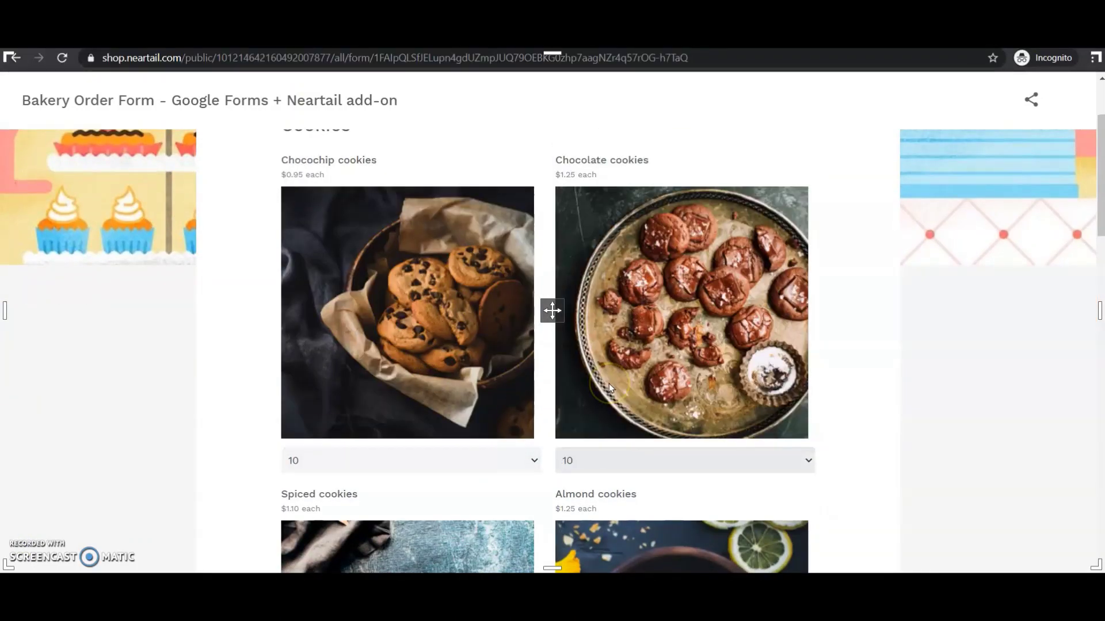
{"action": "scroll", "coordinate": [610, 385], "scroll_direction": "down", "scroll_amount": 10}
{"action": "left_click", "coordinate": [483, 471]}
{"action": "left_click", "coordinate": [476, 396]}
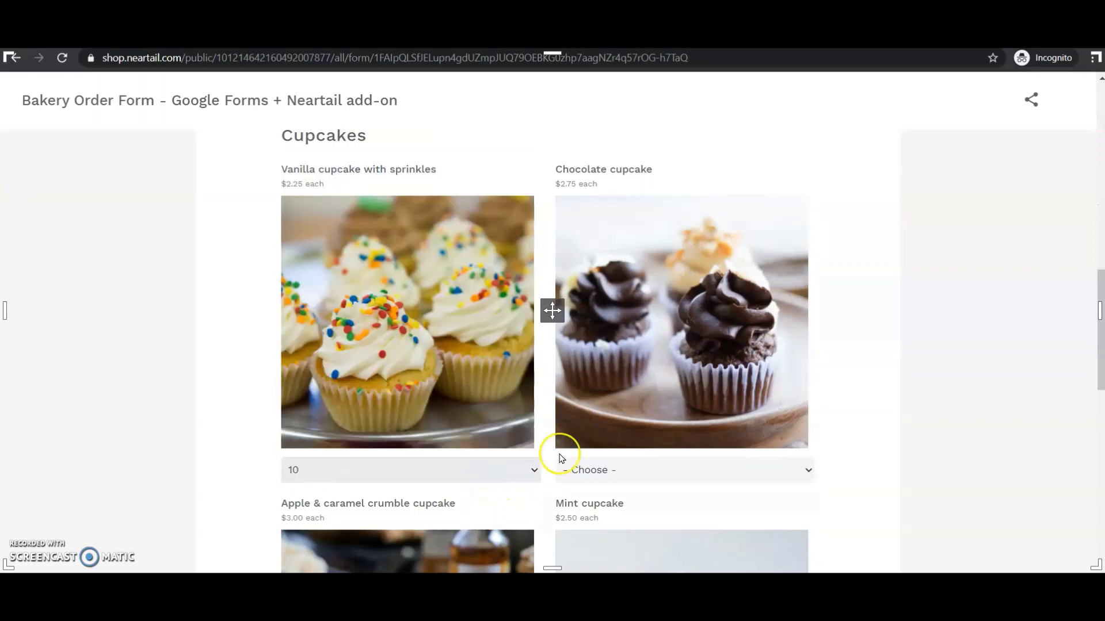
{"action": "left_click", "coordinate": [616, 467]}
{"action": "left_click", "coordinate": [614, 397]}
Add 2 apple caramel crumble cupcakes and review the $78.00 order summary
{"action": "scroll", "coordinate": [614, 397], "scroll_direction": "down", "scroll_amount": 3}
{"action": "scroll", "coordinate": [616, 396], "scroll_direction": "down", "scroll_amount": 2}
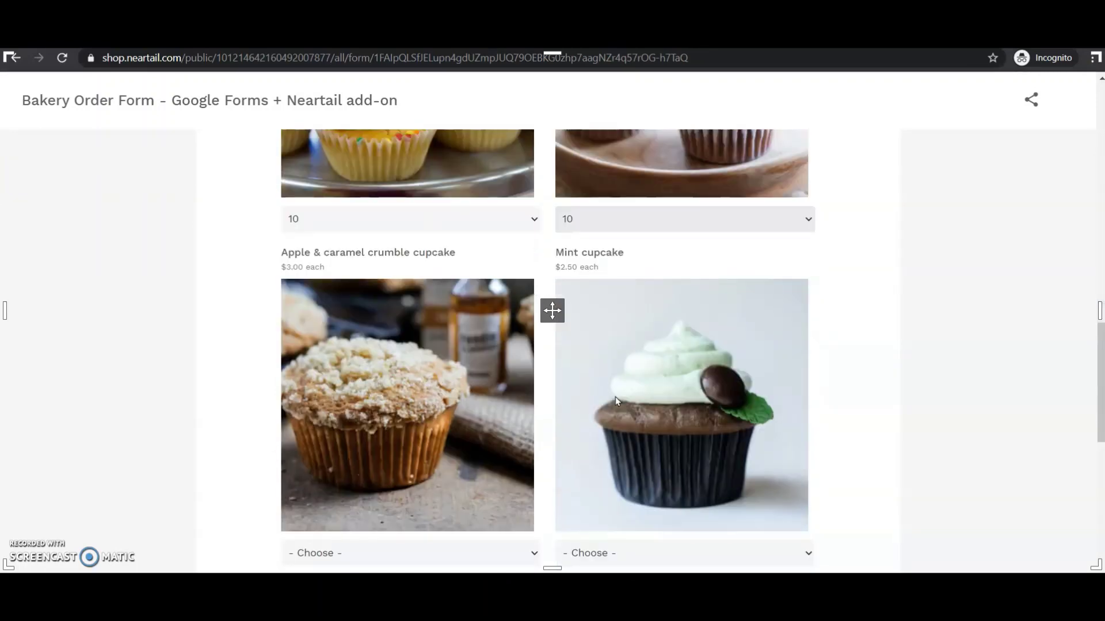
{"action": "scroll", "coordinate": [517, 525], "scroll_direction": "down", "scroll_amount": 2}
{"action": "left_click", "coordinate": [366, 525]}
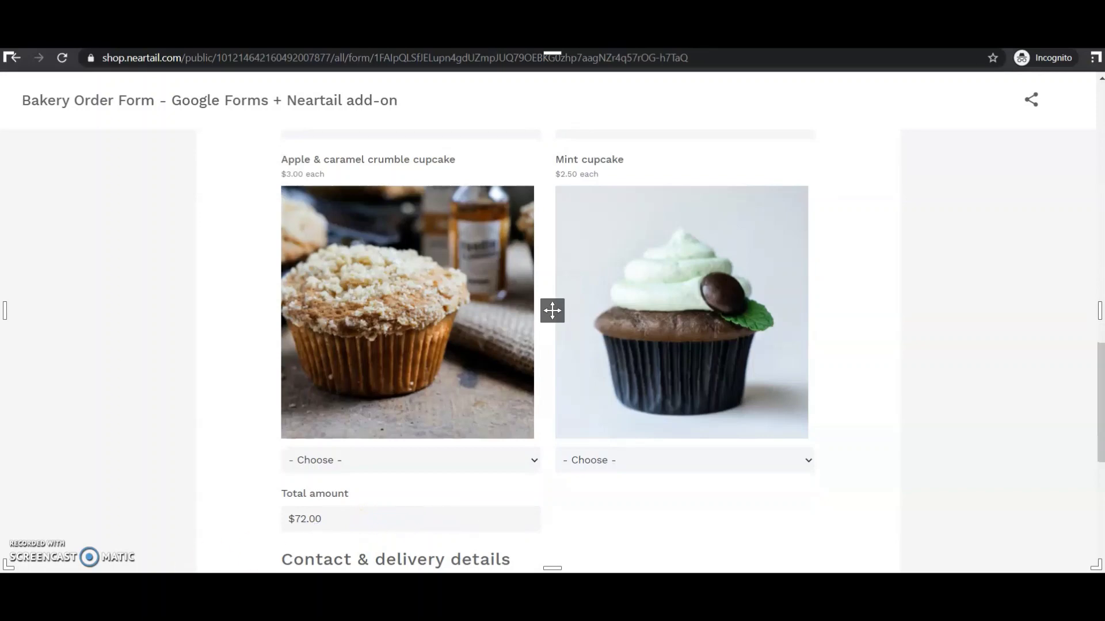
{"action": "left_click", "coordinate": [492, 460]}
{"action": "left_click", "coordinate": [414, 217]}
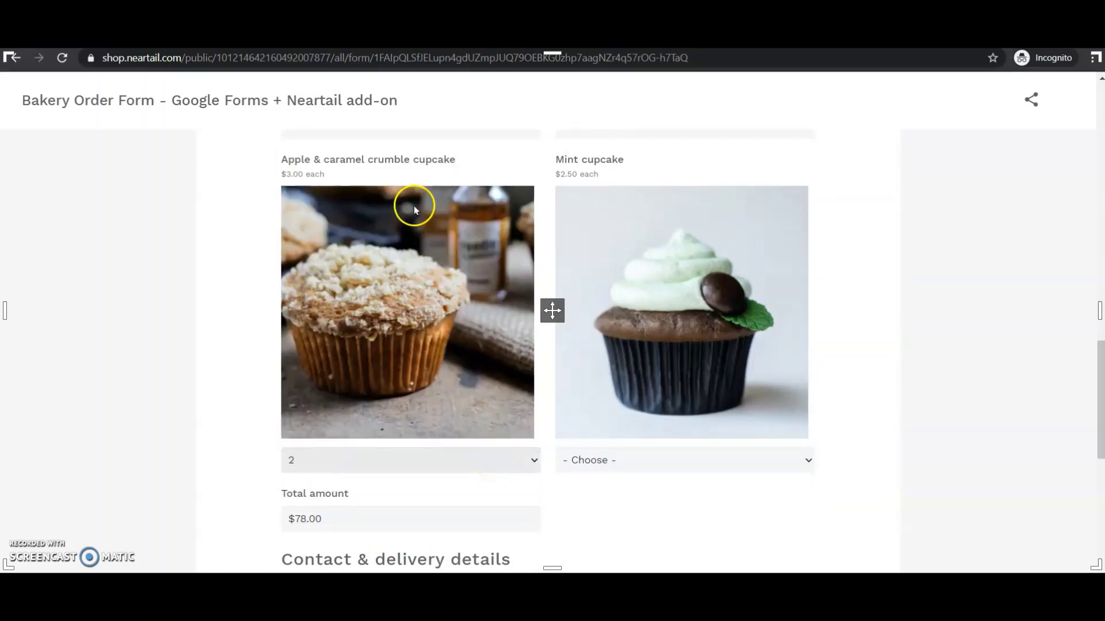
{"action": "scroll", "coordinate": [329, 525], "scroll_direction": "down", "scroll_amount": 3}
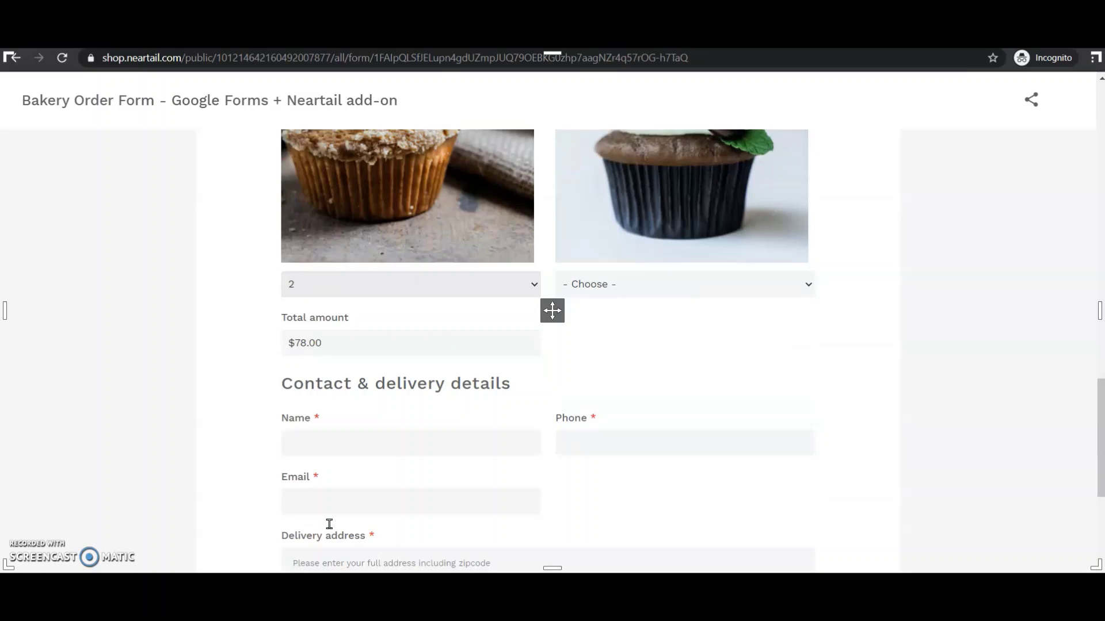
{"action": "scroll", "coordinate": [329, 525], "scroll_direction": "down", "scroll_amount": 2}
{"action": "scroll", "coordinate": [329, 525], "scroll_direction": "down", "scroll_amount": 3}
{"action": "left_click", "coordinate": [321, 523]}
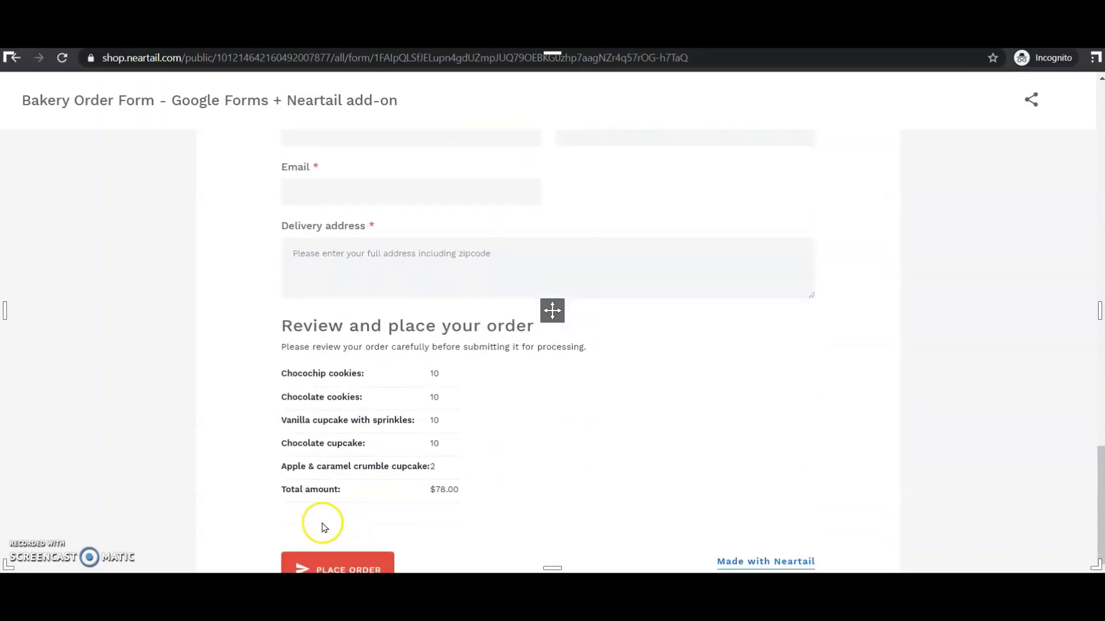
{"action": "scroll", "coordinate": [698, 447], "scroll_direction": "down", "scroll_amount": 1}
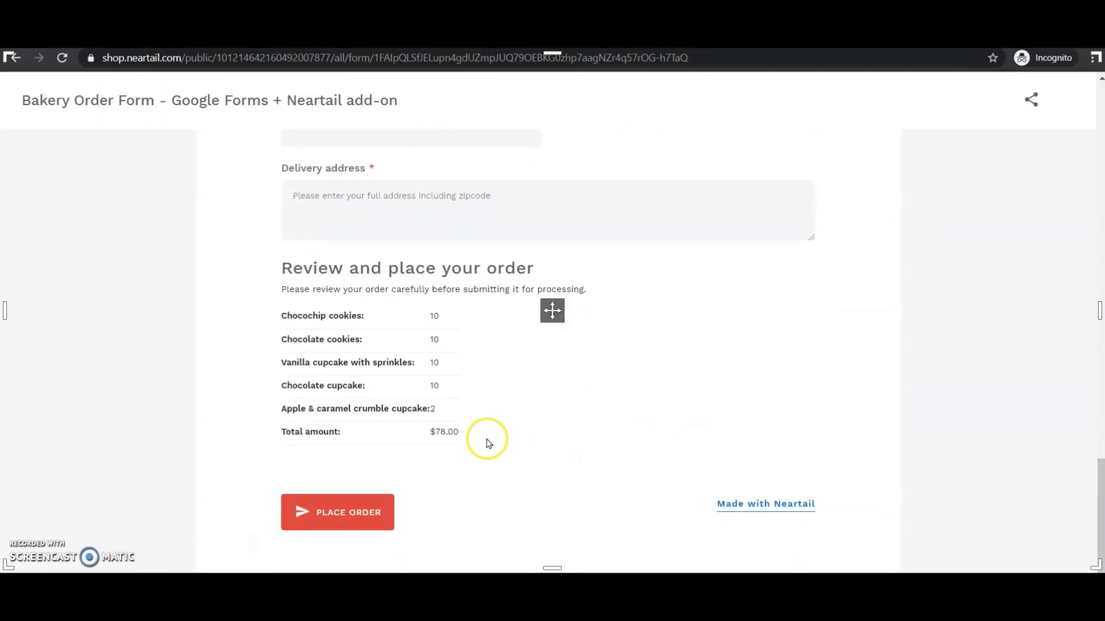
{"action": "scroll", "coordinate": [698, 445], "scroll_direction": "up", "scroll_amount": 1}
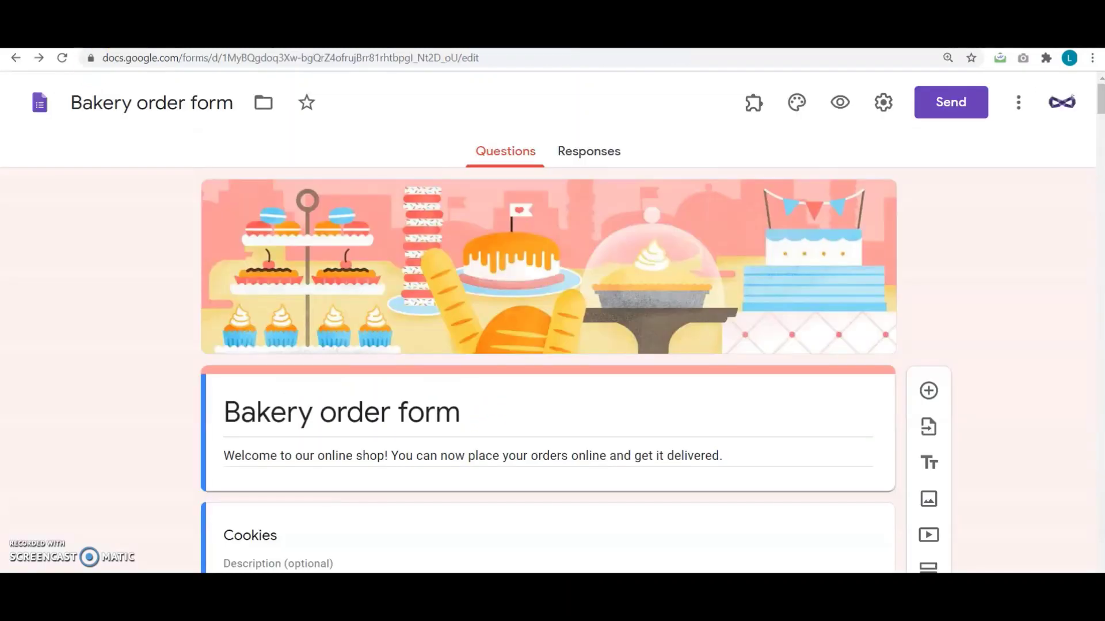
Launch Neartail's Customize this form from the Add-ons menu on the Bakery order form
{"action": "left_click", "coordinate": [753, 103]}
{"action": "left_click", "coordinate": [752, 234]}
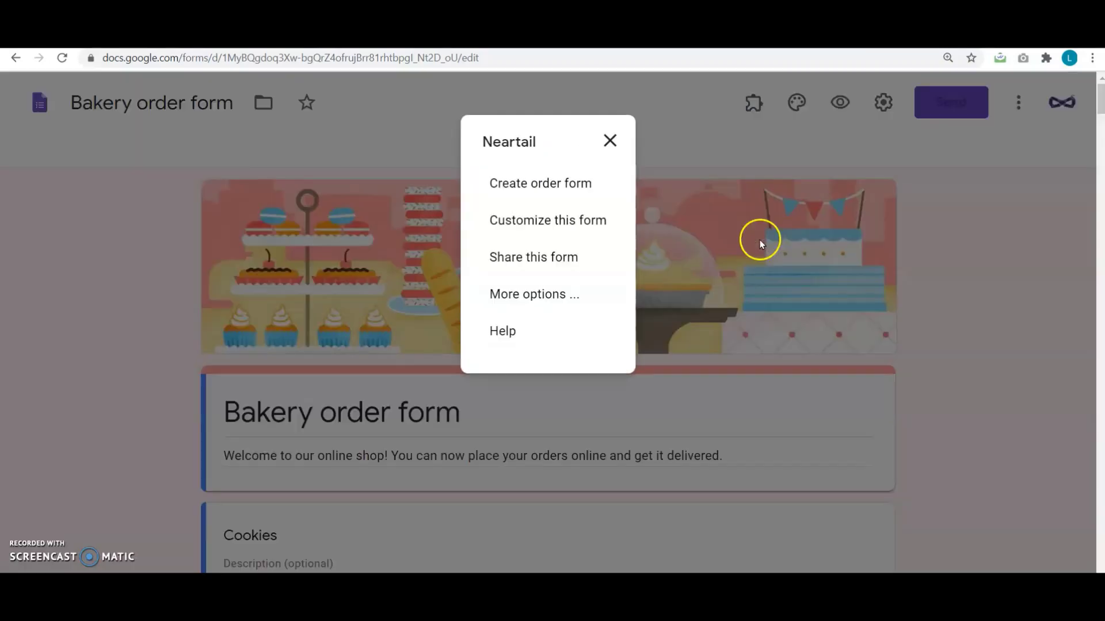
{"action": "left_click", "coordinate": [560, 224]}
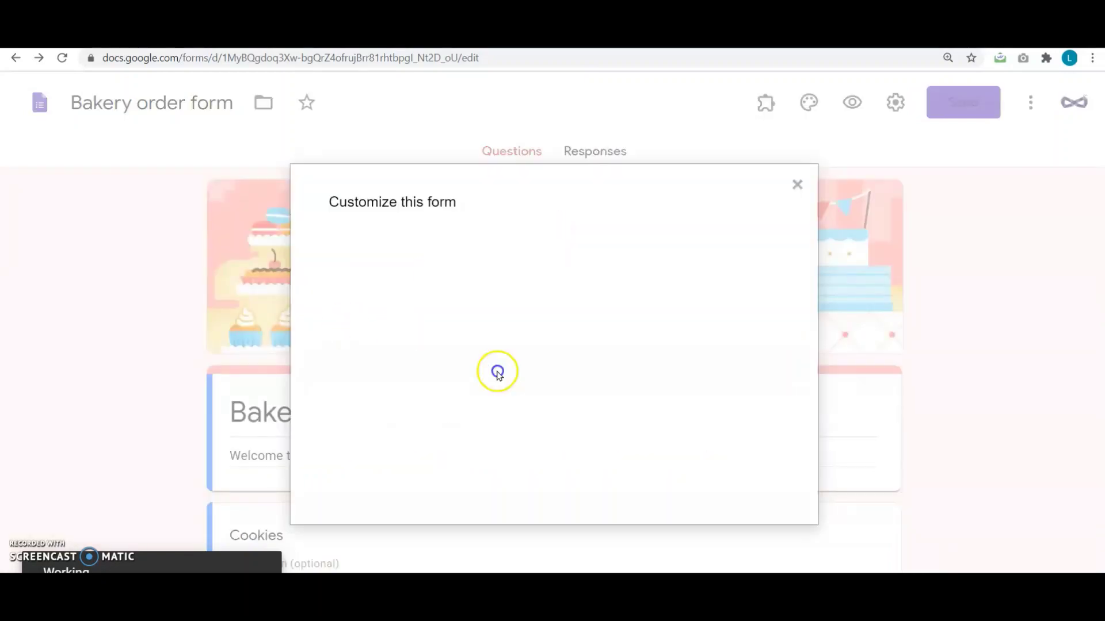
In the Neartail editor, show Total amount's Calculate formula TOTAL("$") and highlight its currency symbol
{"action": "left_click", "coordinate": [517, 471]}
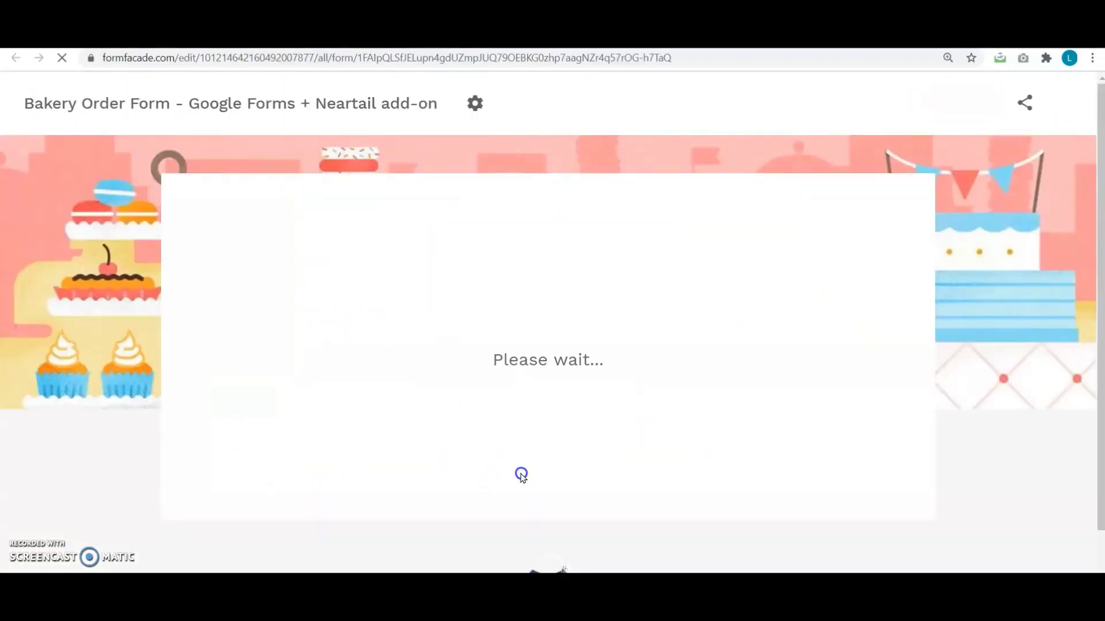
{"action": "scroll", "coordinate": [722, 460], "scroll_direction": "down", "scroll_amount": 8}
{"action": "scroll", "coordinate": [721, 459], "scroll_direction": "down", "scroll_amount": 5}
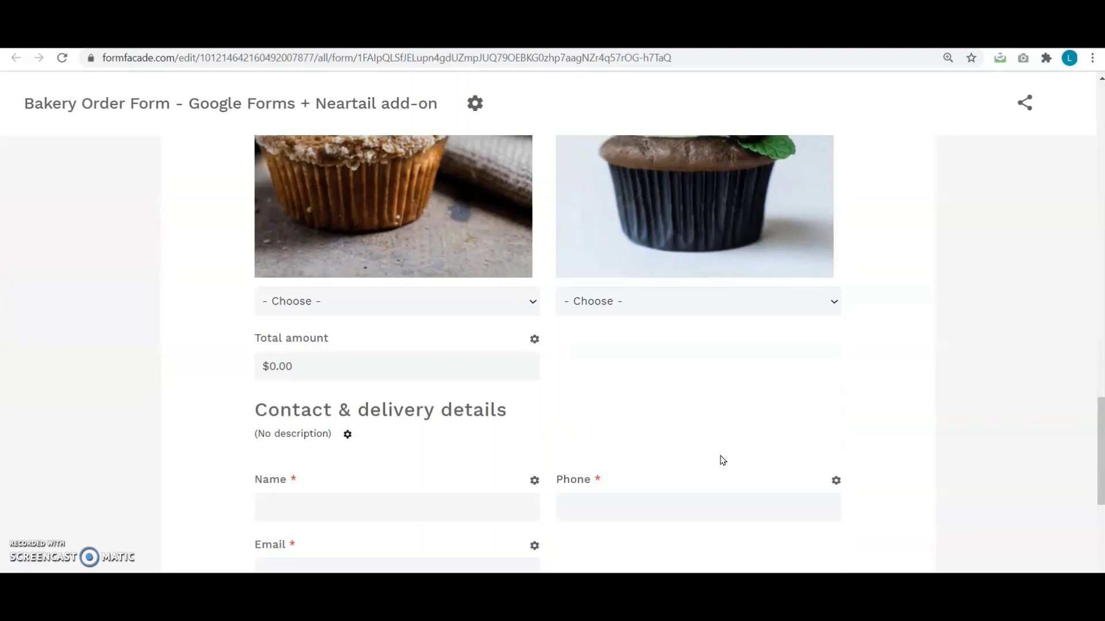
{"action": "left_click", "coordinate": [534, 296]}
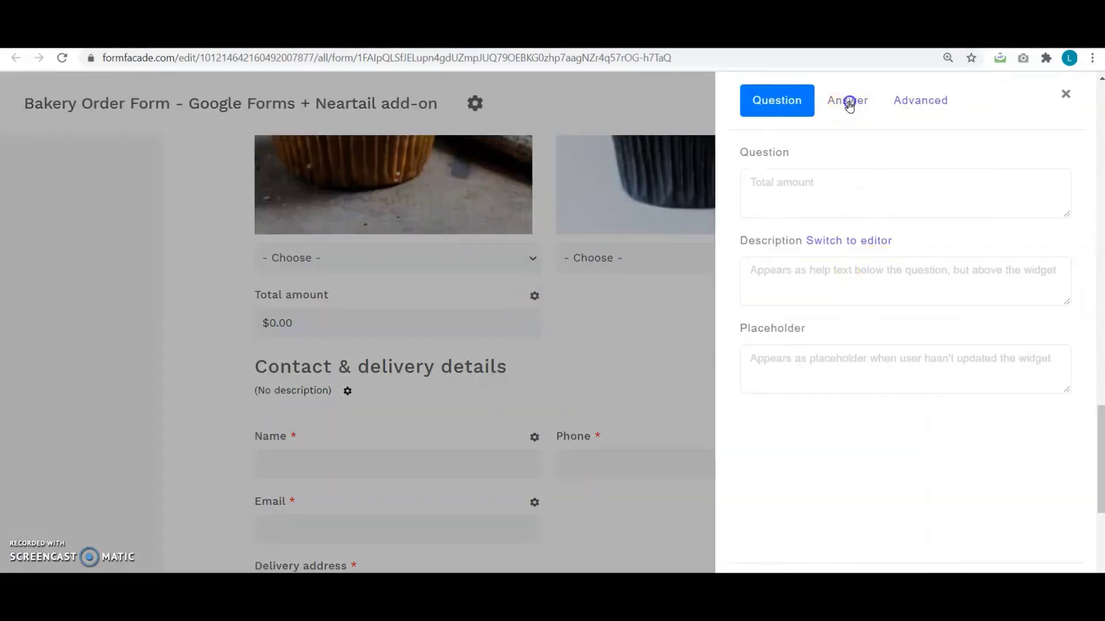
{"action": "left_click", "coordinate": [847, 102]}
{"action": "left_click", "coordinate": [817, 249]}
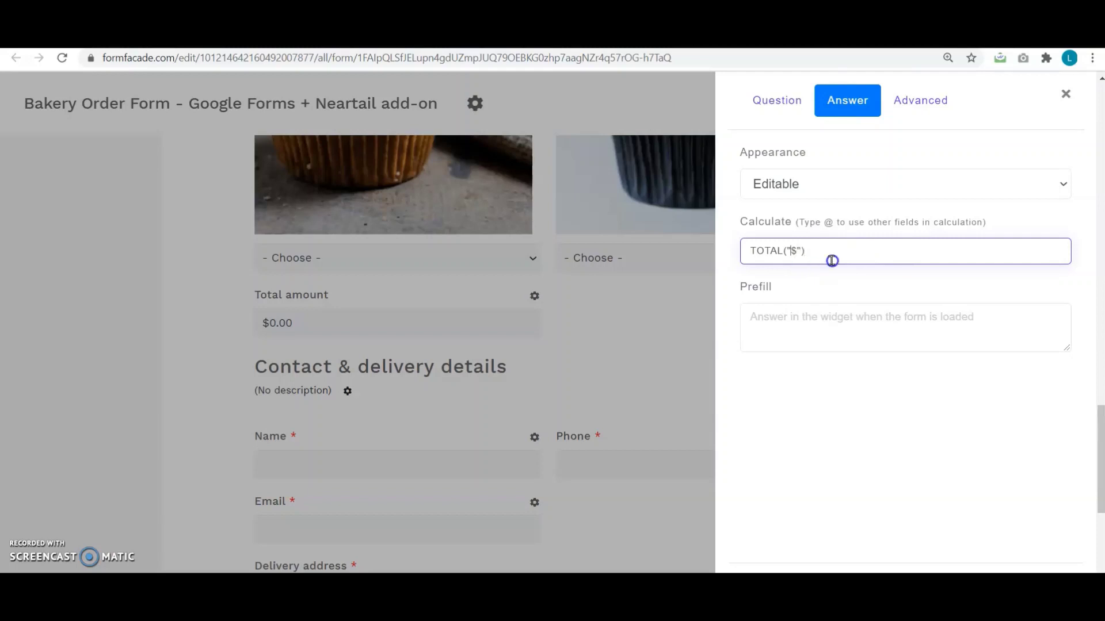
{"action": "key", "text": "shift+Right"}
Scroll back up the Google Form to the Chocochip cookies question
{"action": "scroll", "coordinate": [809, 493], "scroll_direction": "down", "scroll_amount": 1}
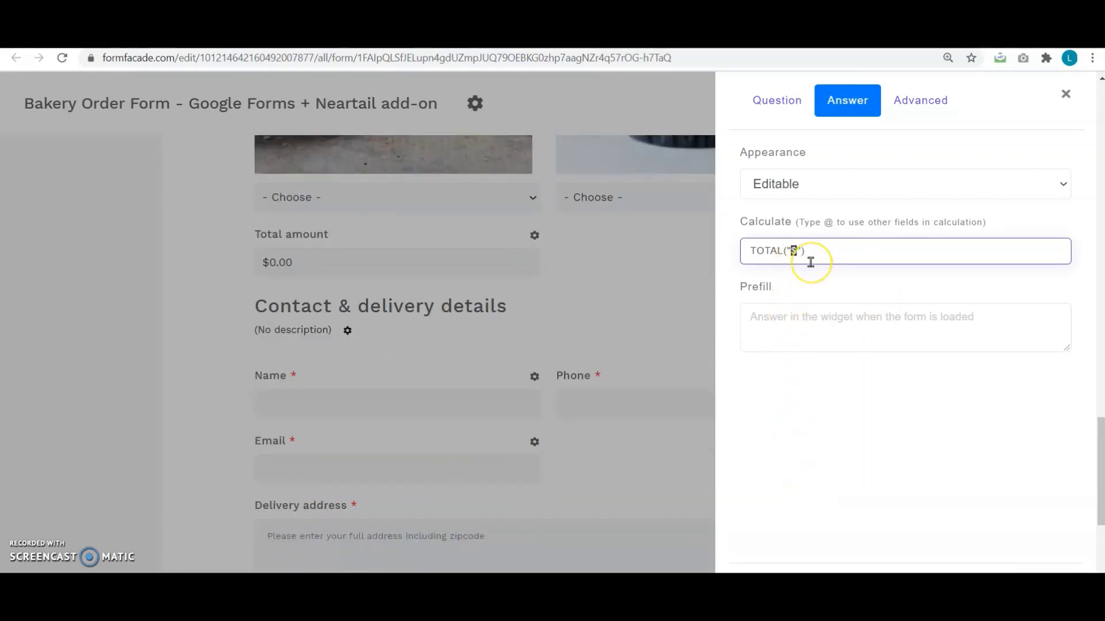
{"action": "scroll", "coordinate": [534, 335], "scroll_direction": "up", "scroll_amount": 5}
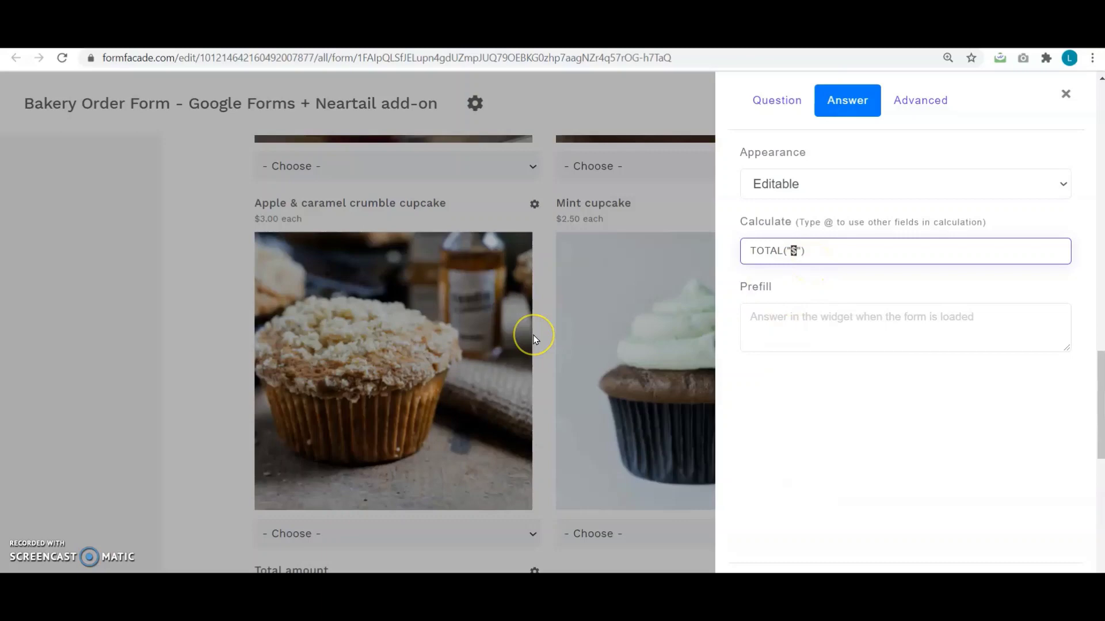
{"action": "scroll", "coordinate": [533, 337], "scroll_direction": "up", "scroll_amount": 5}
{"action": "scroll", "coordinate": [534, 340], "scroll_direction": "up", "scroll_amount": 2}
{"action": "scroll", "coordinate": [534, 339], "scroll_direction": "up", "scroll_amount": 5}
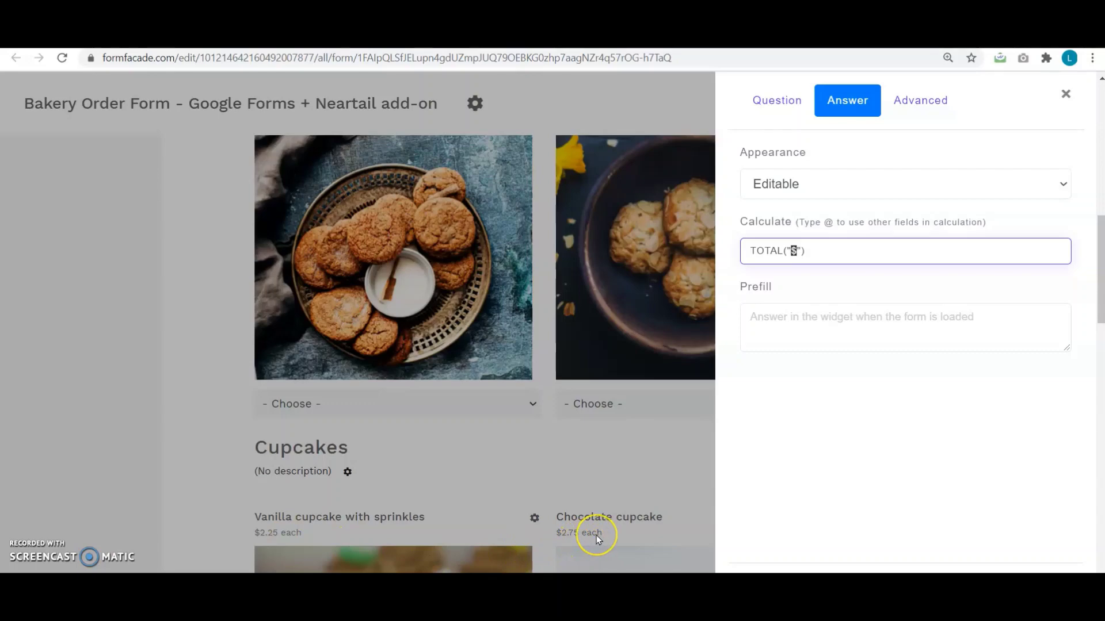
{"action": "scroll", "coordinate": [596, 538], "scroll_direction": "up", "scroll_amount": 3}
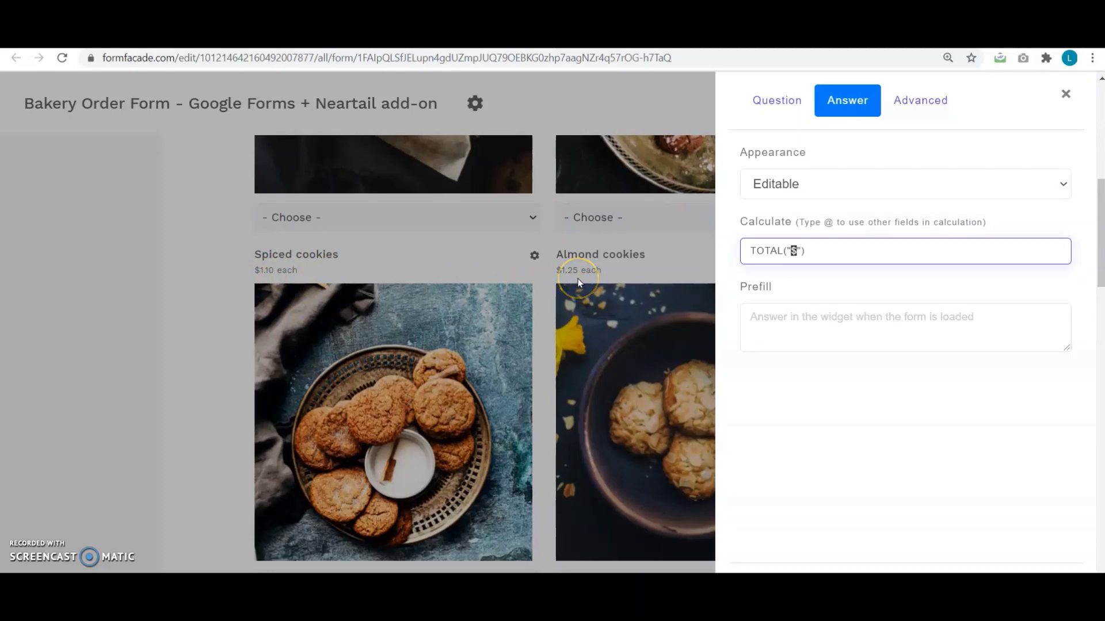
{"action": "scroll", "coordinate": [578, 282], "scroll_direction": "up", "scroll_amount": 4}
{"action": "scroll", "coordinate": [578, 282], "scroll_direction": "up", "scroll_amount": 2}
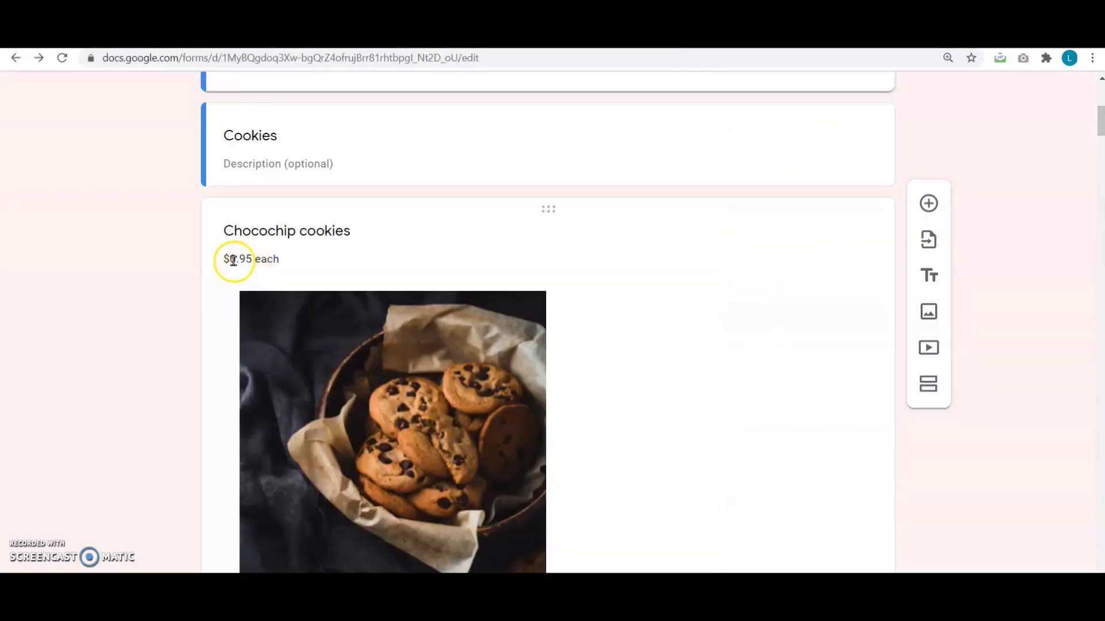
Highlight the $0.95 price in the Chocochip cookies question description
{"action": "left_click", "coordinate": [494, 266]}
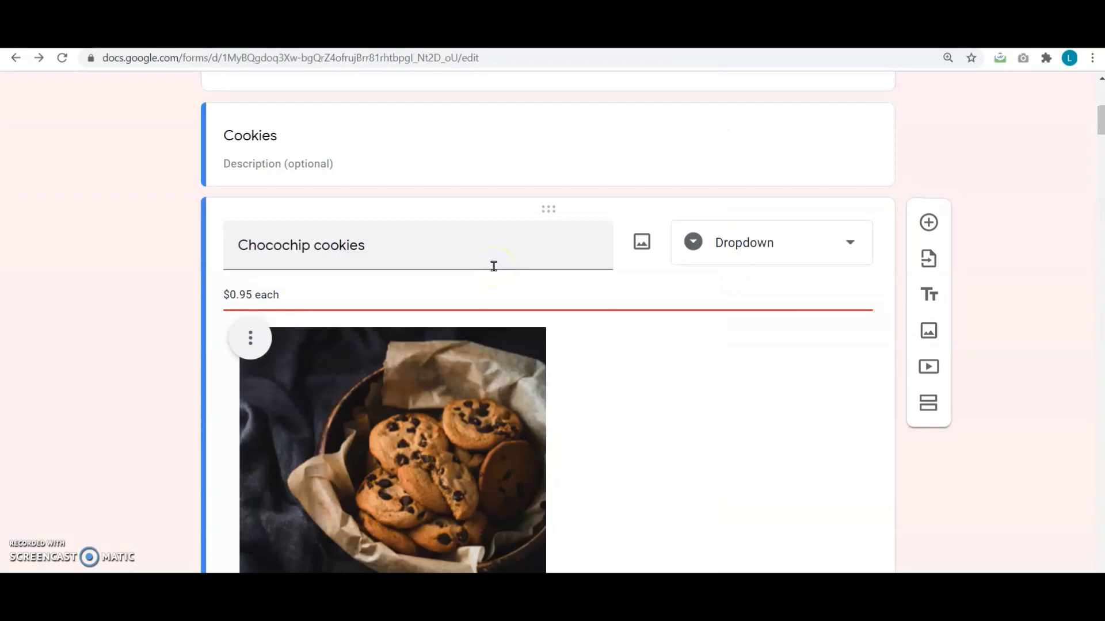
{"action": "key", "text": "shift+Right"}
{"action": "key", "text": "shift+Right"}
{"action": "key", "text": "shift+Right"}
{"action": "key", "text": "shift+Right"}
{"action": "key", "text": "shift+Right"}
{"action": "key", "text": "Right"}
{"action": "key", "text": "shift+Right"}
{"action": "key", "text": "Right"}
{"action": "key", "text": "shift+Right"}
{"action": "key", "text": "shift+Right"}
{"action": "key", "text": "shift+Right"}
{"action": "key", "text": "shift+Right"}
{"action": "key", "text": "Right"}
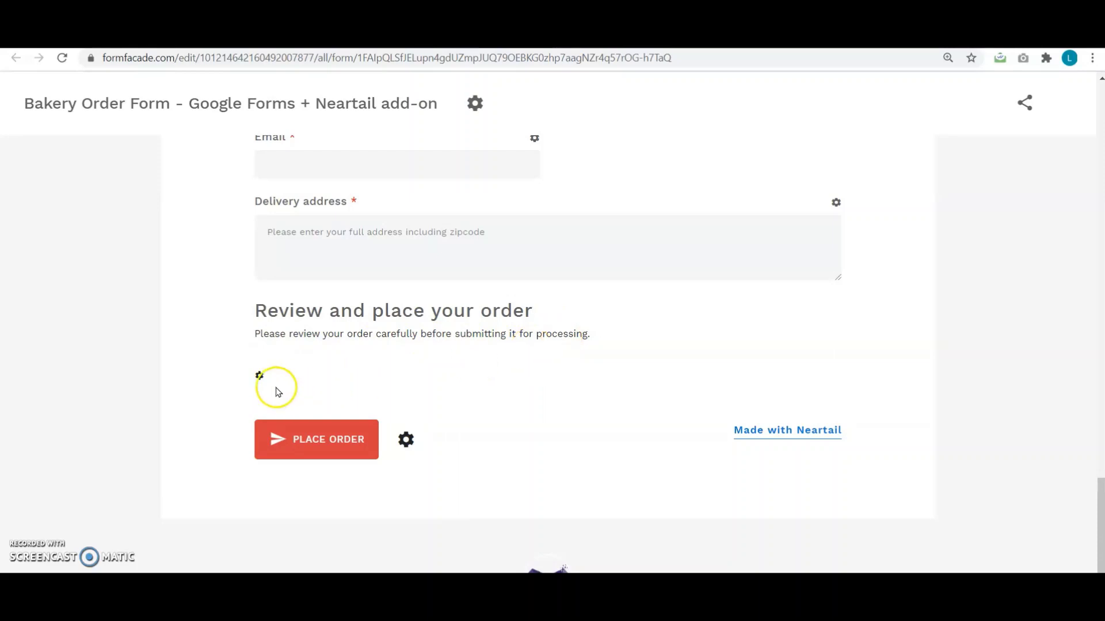
Enlarge the Review and place your order description and highlight ${SUMMARY(true,true)}, zooming in
{"action": "left_click", "coordinate": [259, 378]}
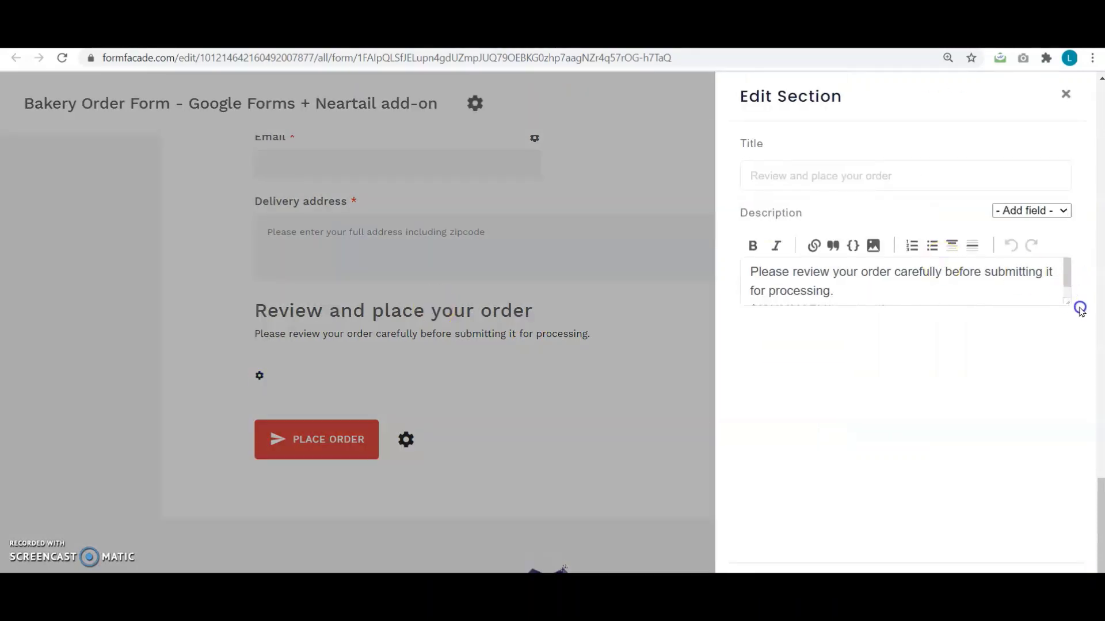
{"action": "left_click", "coordinate": [1069, 308]}
{"action": "left_click_drag", "start_coordinate": [1070, 299], "coordinate": [1070, 338]}
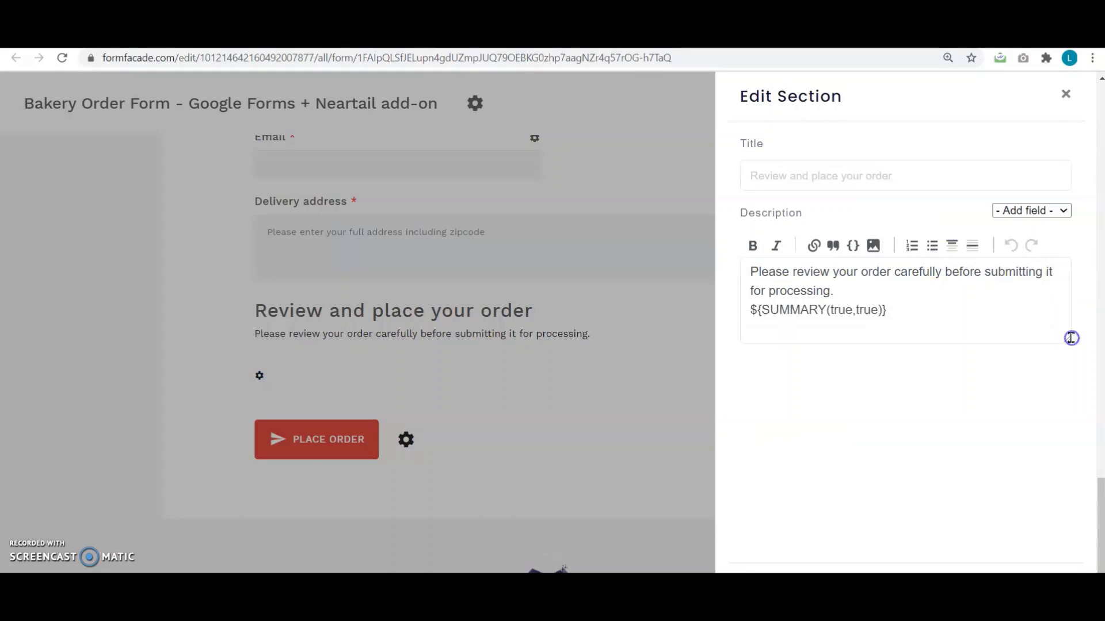
{"action": "left_click", "coordinate": [1042, 336]}
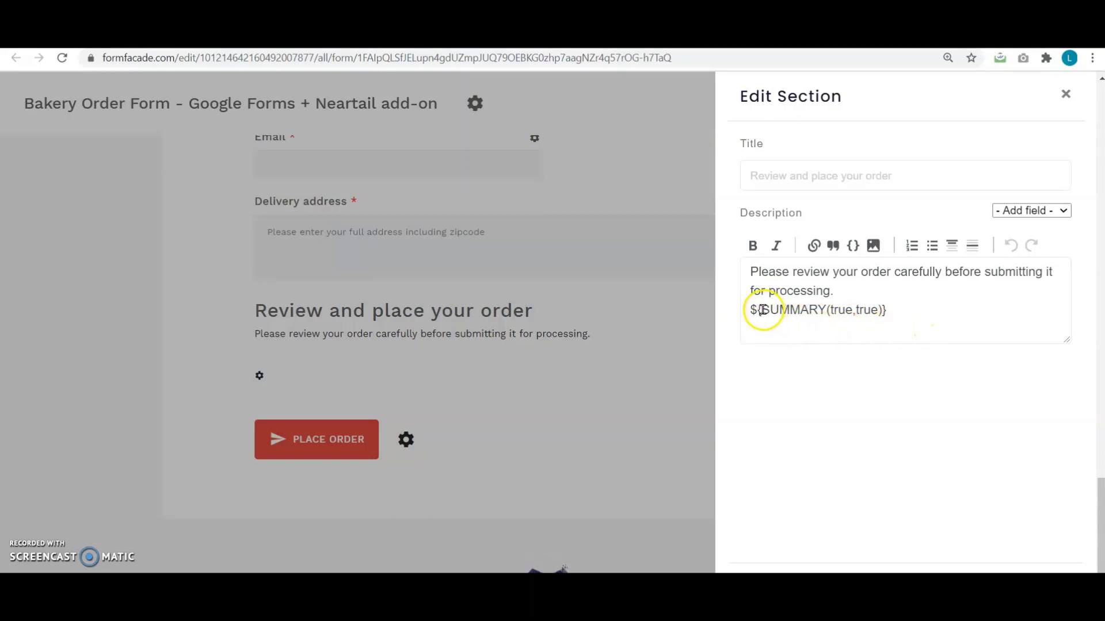
{"action": "left_click_drag", "start_coordinate": [760, 311], "coordinate": [812, 309]}
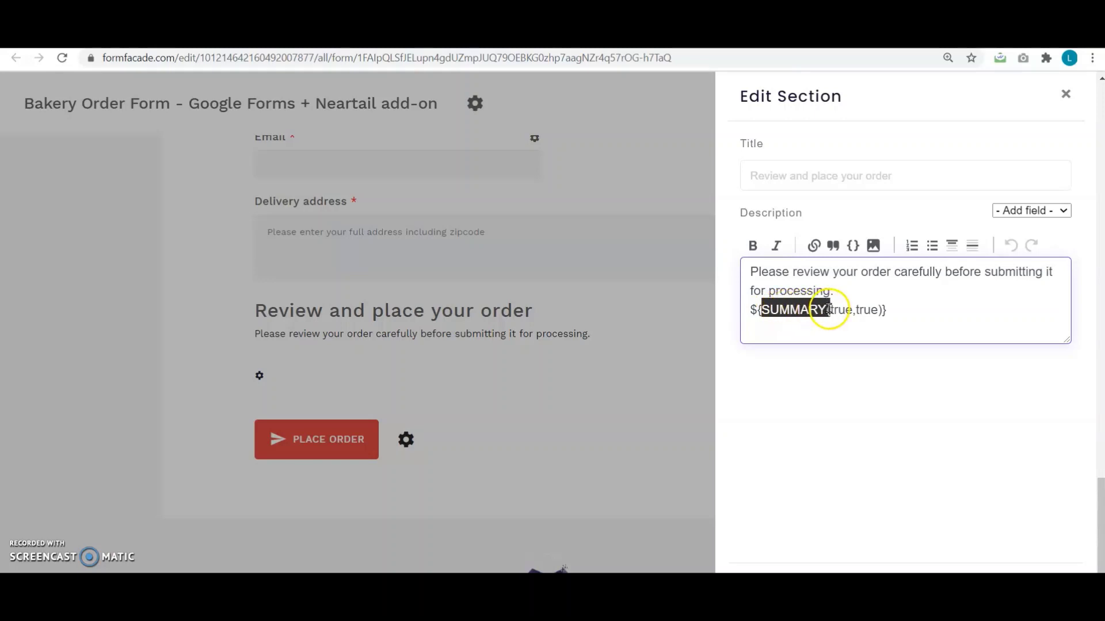
{"action": "left_click_drag", "start_coordinate": [813, 309], "coordinate": [881, 311]}
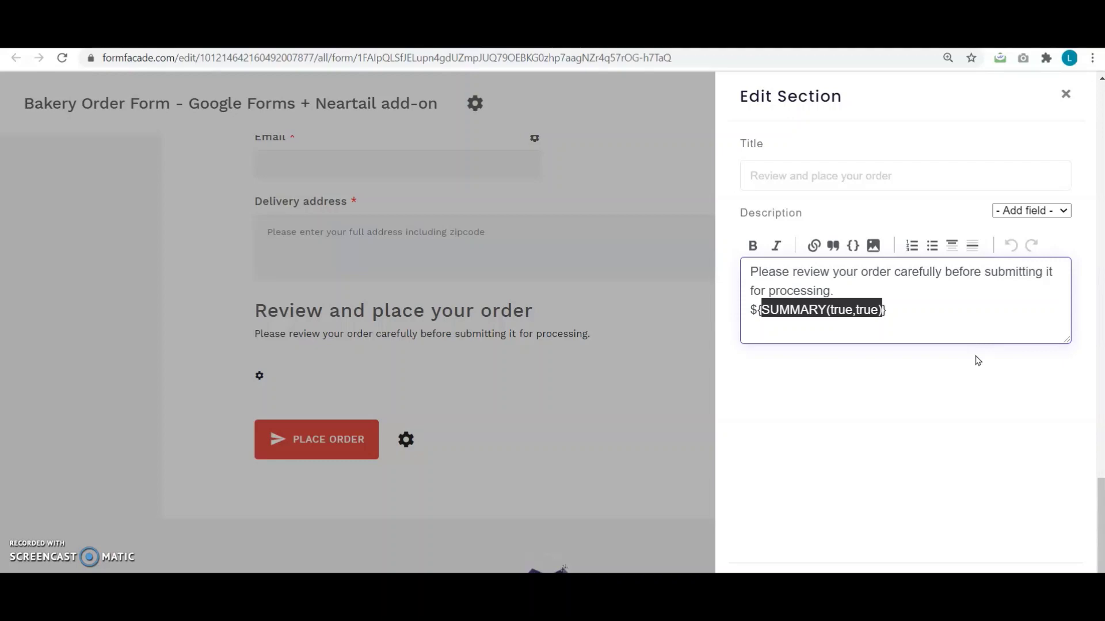
{"action": "key", "text": "ctrl+plus"}
{"action": "key", "text": "ctrl+plus"}
{"action": "key", "text": "ctrl+plus"}
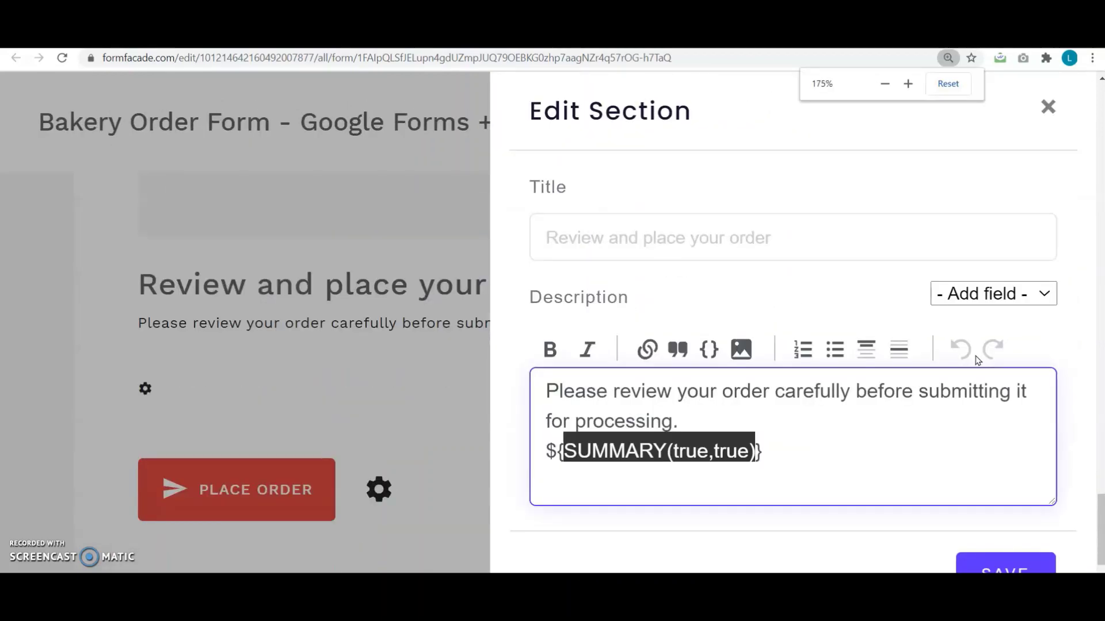
Highlight each true argument of SUMMARY(true,true) in turn, then leave the description unchanged
{"action": "left_click", "coordinate": [776, 454]}
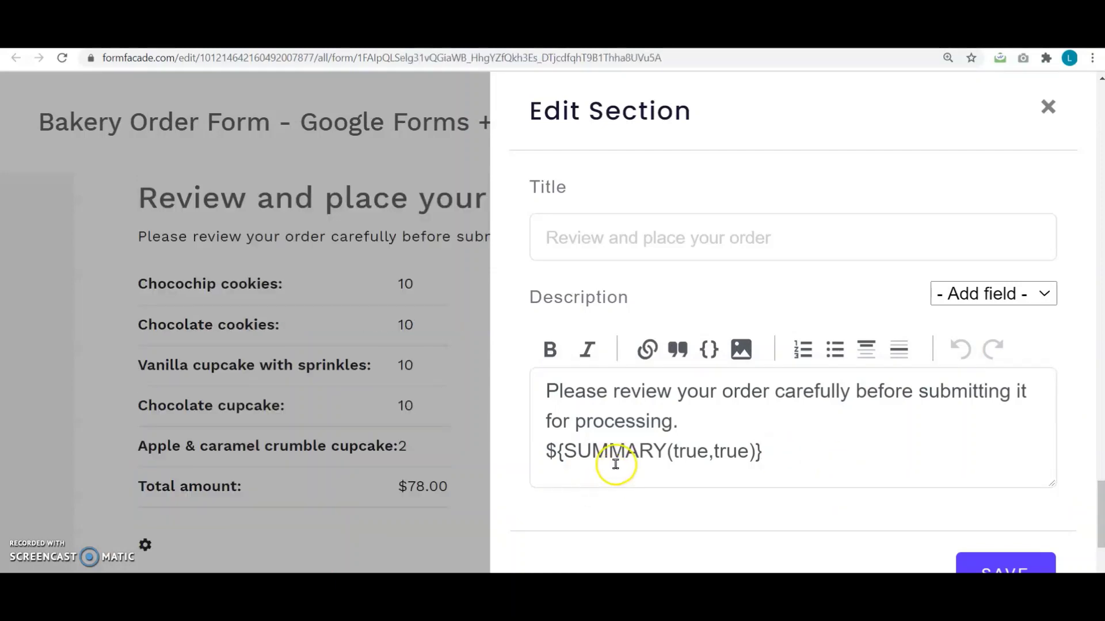
{"action": "left_click", "coordinate": [673, 452]}
{"action": "left_click_drag", "start_coordinate": [675, 452], "coordinate": [709, 452]}
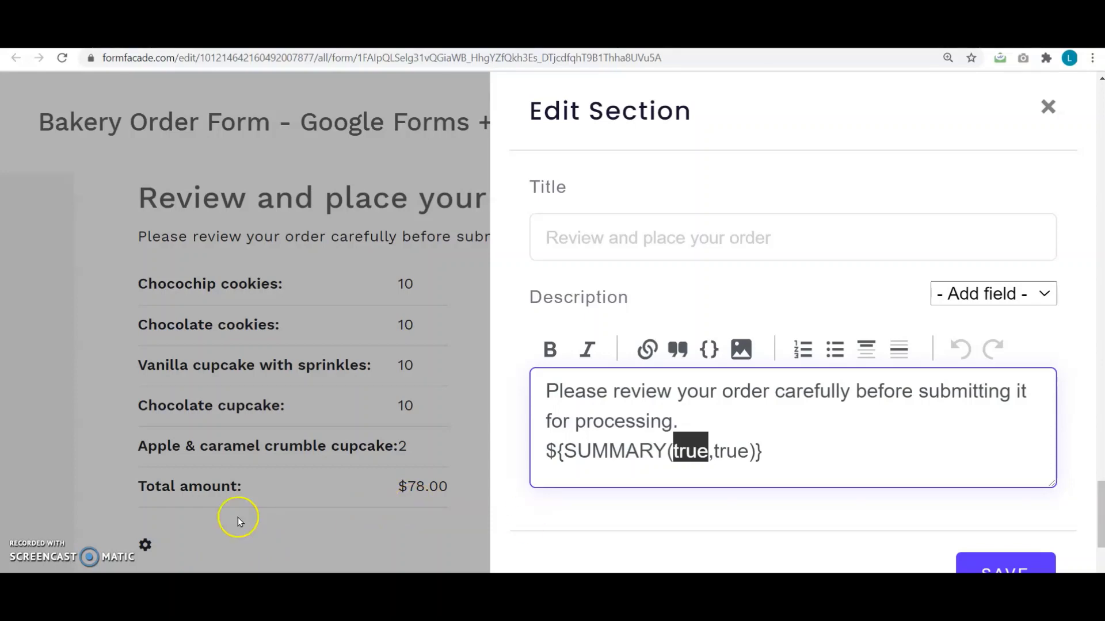
{"action": "left_click_drag", "start_coordinate": [714, 455], "coordinate": [744, 457]}
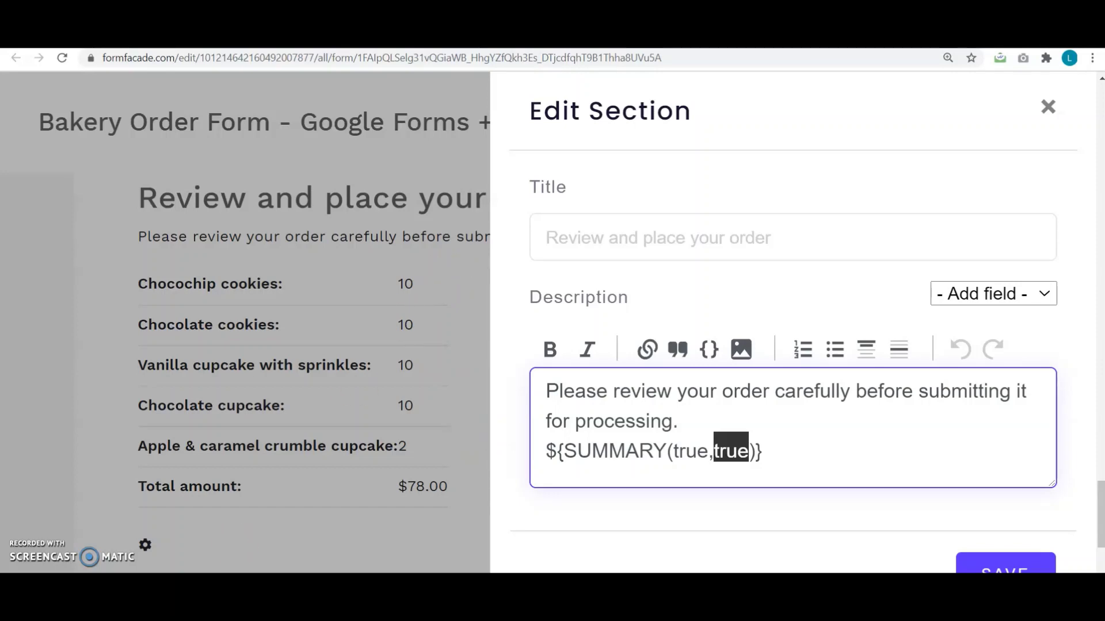
{"action": "left_click", "coordinate": [235, 329]}
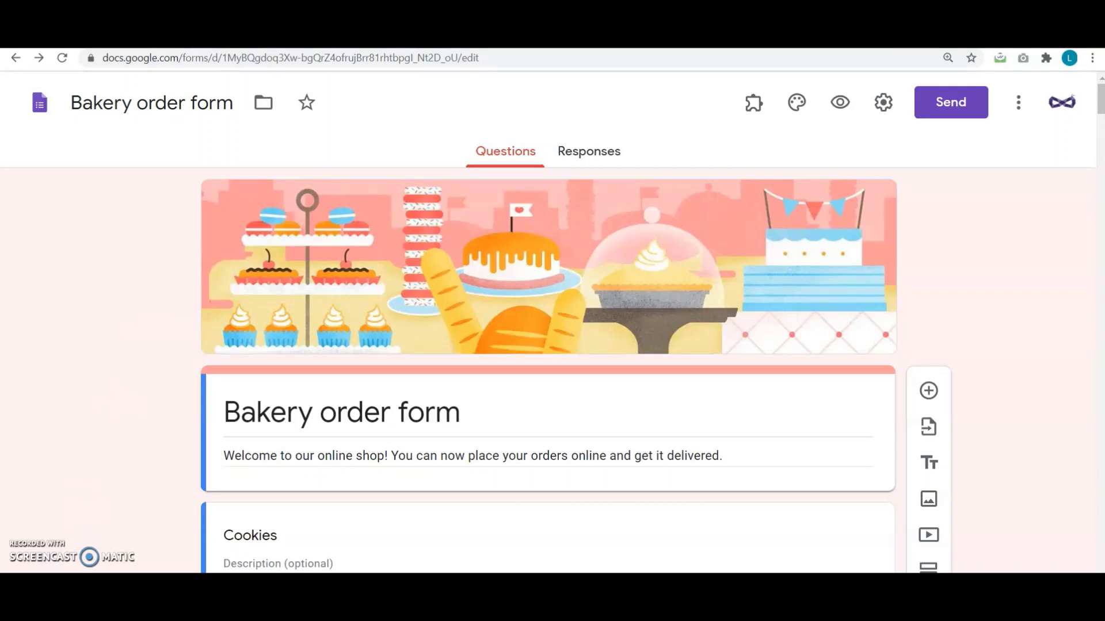
Scroll past the Chocochip cookies 1–12 options and open the $1.25 Chocolate cookies dropdown question
{"action": "scroll", "coordinate": [432, 409], "scroll_direction": "down", "scroll_amount": 10}
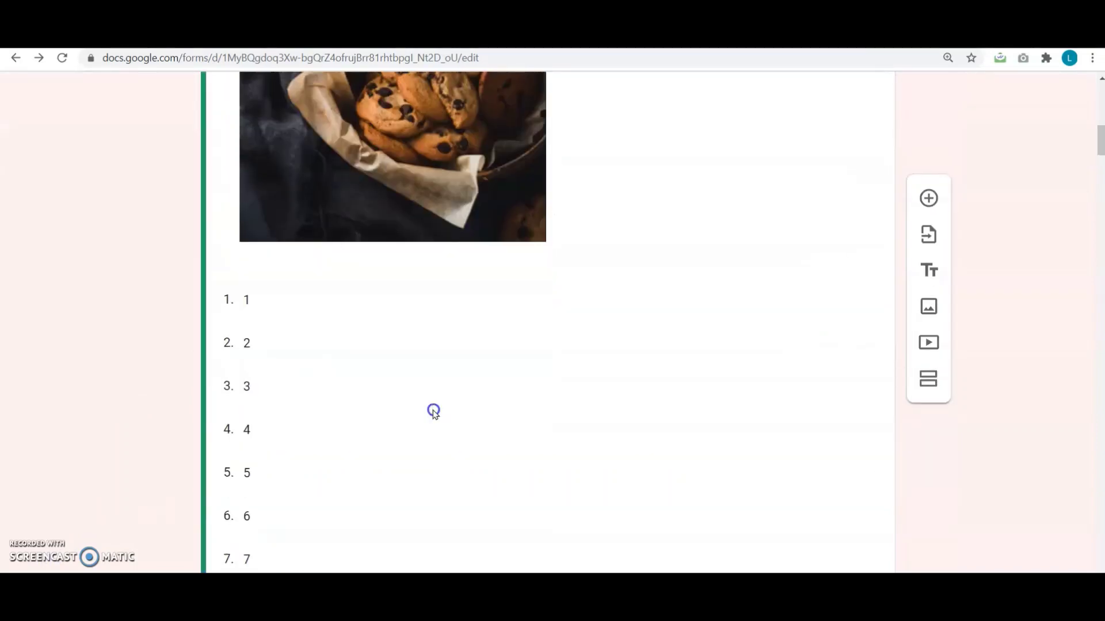
{"action": "scroll", "coordinate": [433, 411], "scroll_direction": "down", "scroll_amount": 3}
{"action": "scroll", "coordinate": [433, 411], "scroll_direction": "down", "scroll_amount": 2}
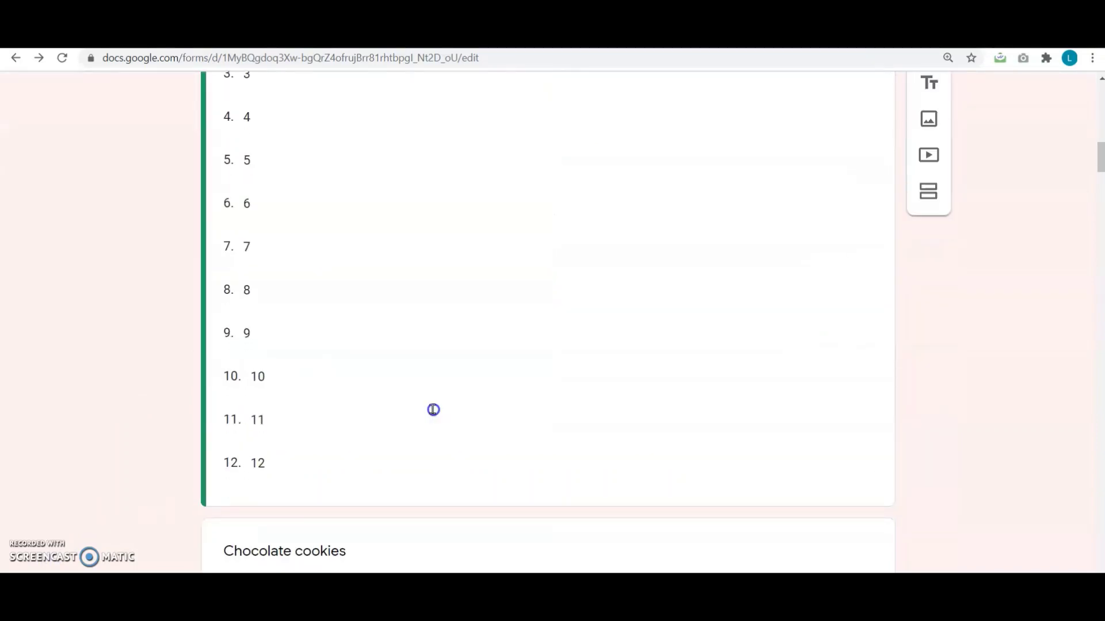
{"action": "scroll", "coordinate": [433, 409], "scroll_direction": "down", "scroll_amount": 5}
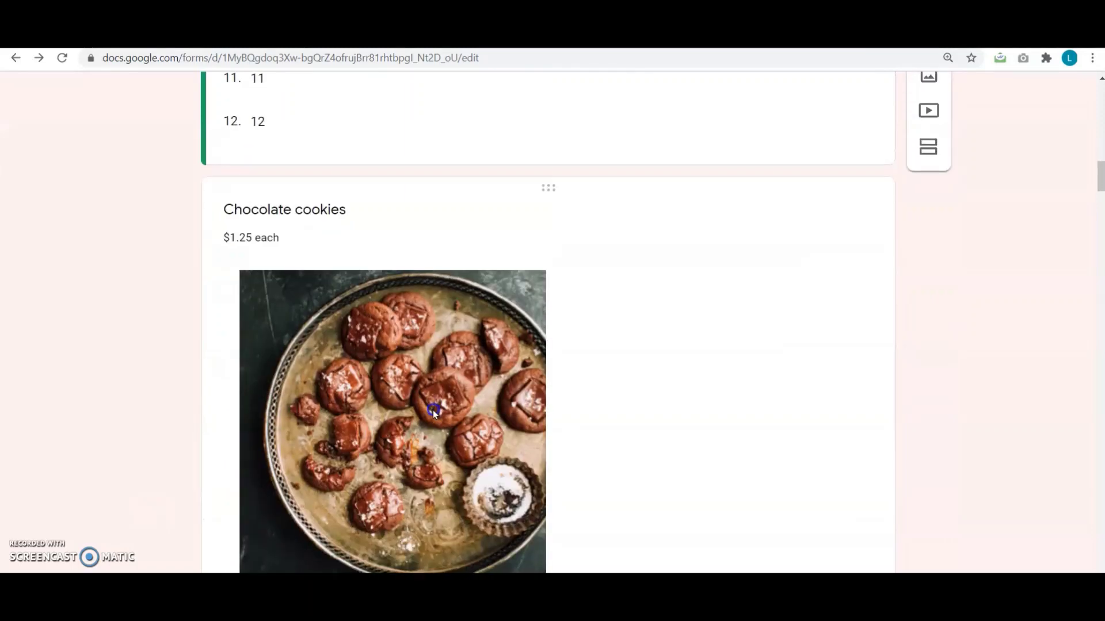
{"action": "left_click", "coordinate": [433, 410]}
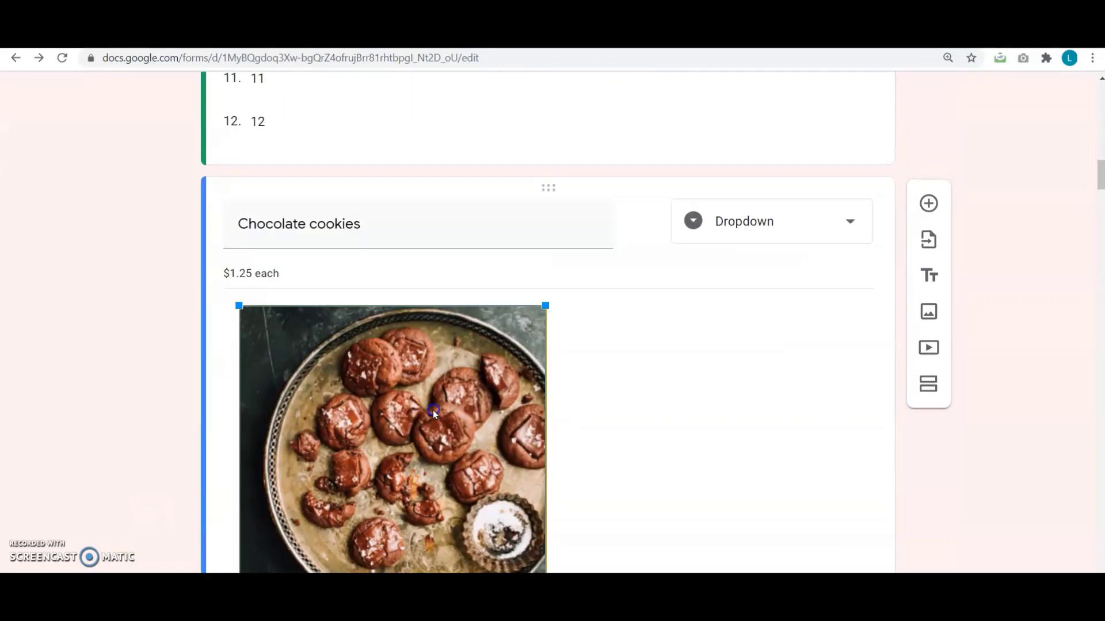